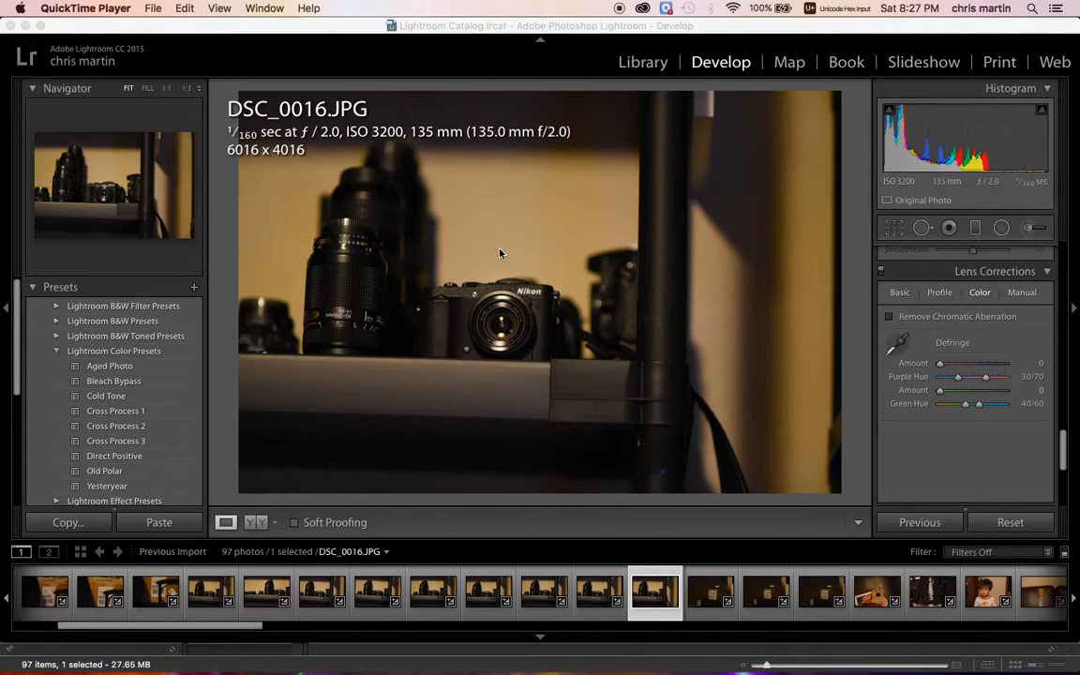
- Open DSC_0001.JPG from the start of the photo strip and inspect its light switch at 1:1 and 1:3 magnification
{"action": "left_click_drag", "start_coordinate": [240, 616], "coordinate": [197, 611]}
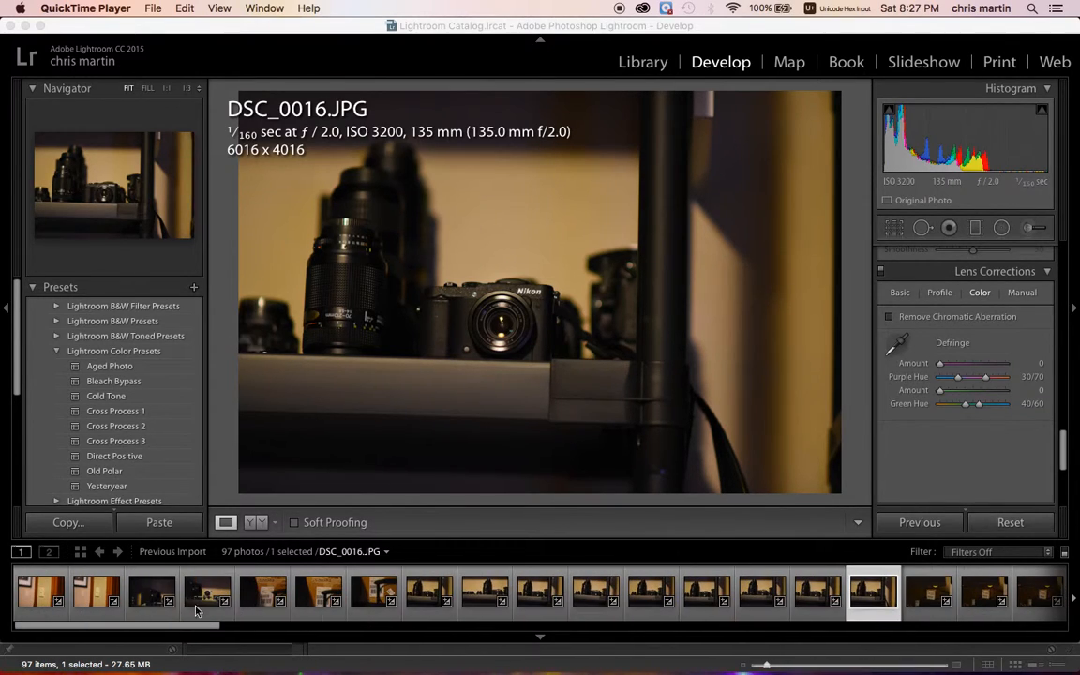
{"action": "left_click", "coordinate": [38, 593]}
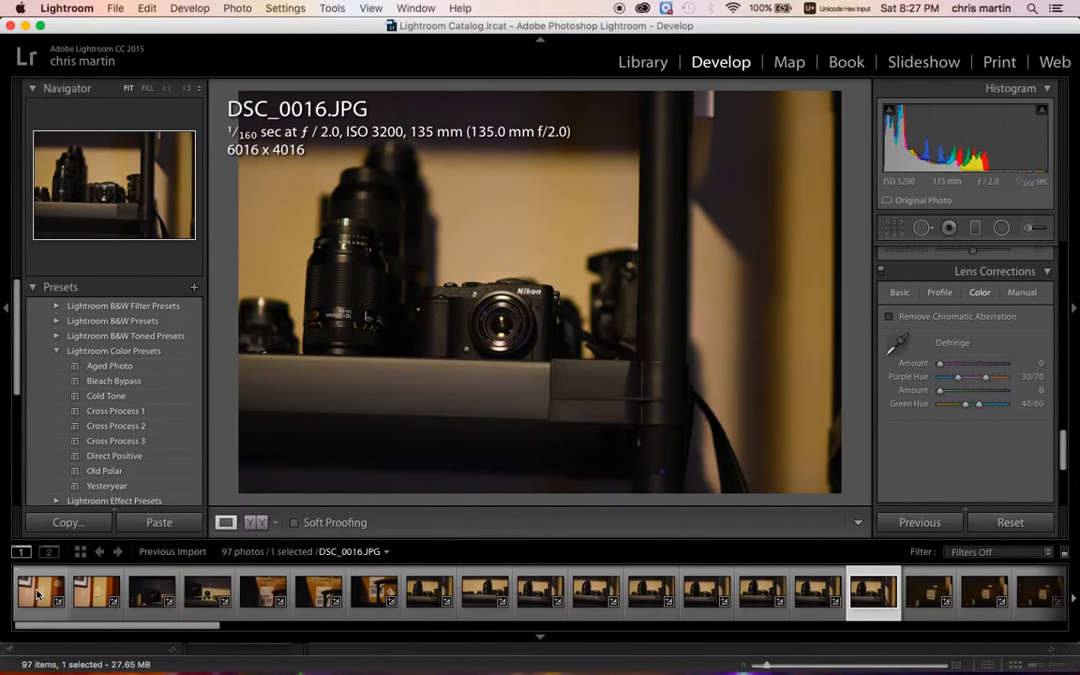
{"action": "left_click", "coordinate": [39, 593]}
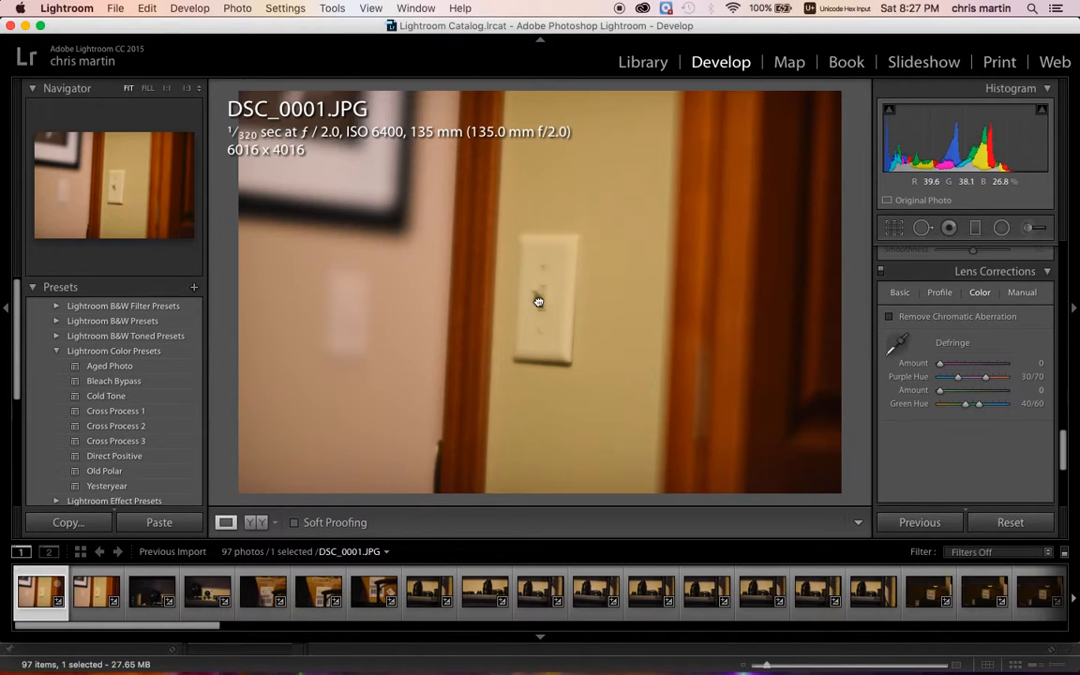
{"action": "left_click", "coordinate": [539, 300]}
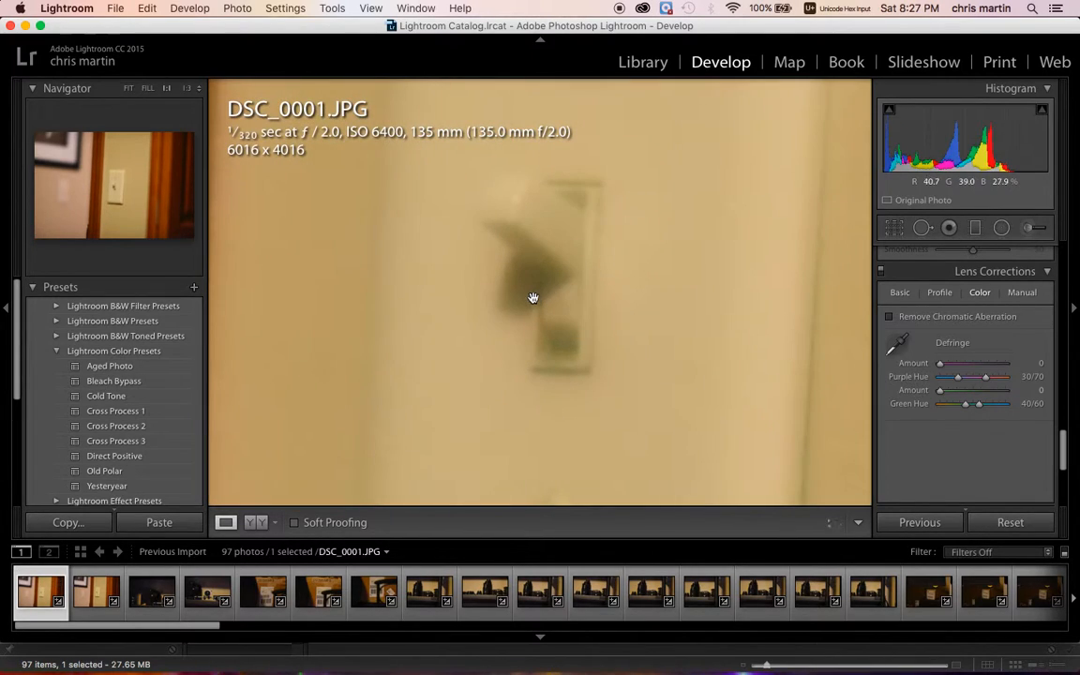
{"action": "left_click", "coordinate": [187, 87]}
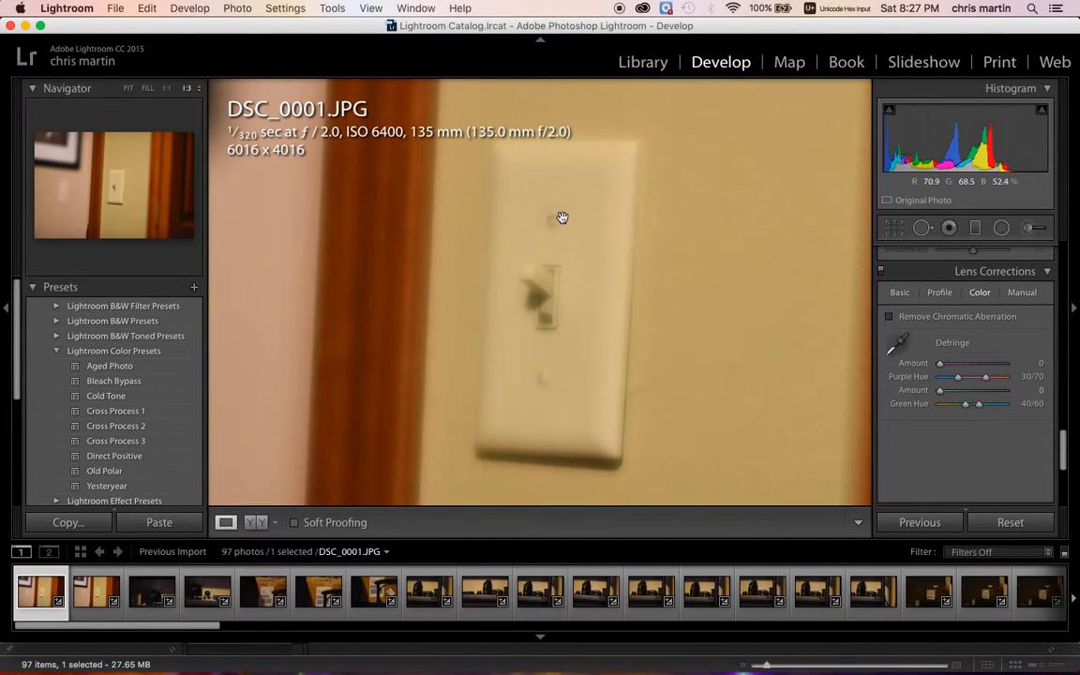
{"action": "left_click", "coordinate": [518, 307]}
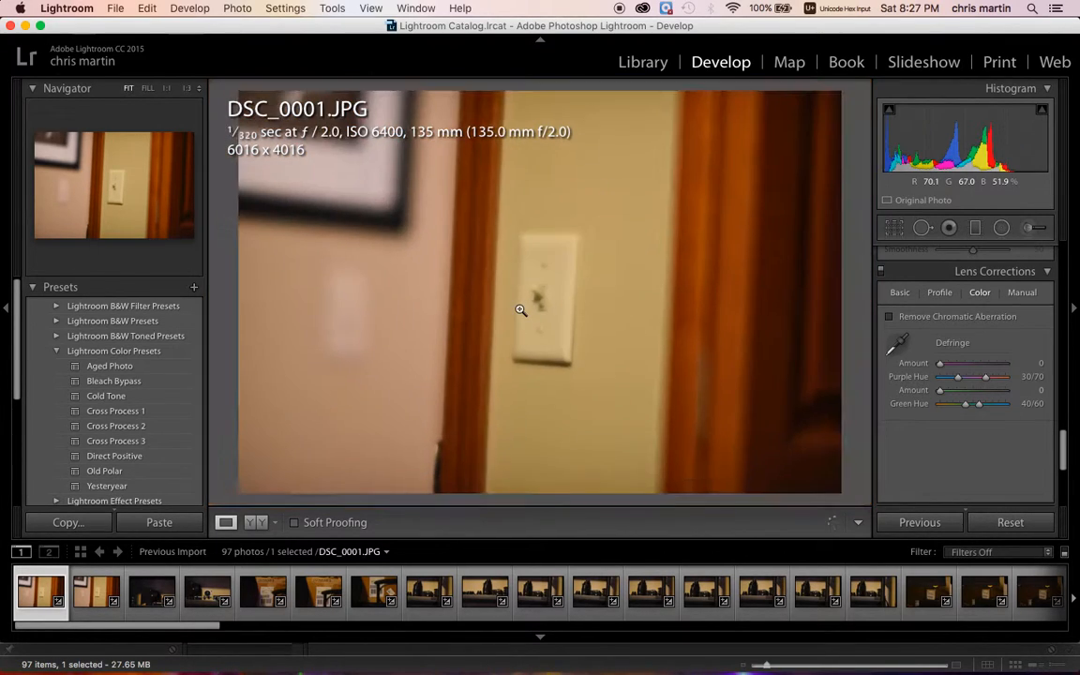
- Compare the sharpness of the light switch by alternating between DSC_0001.JPG and DSC_0002.JPG, ending on DSC_0002.JPG
{"action": "left_click", "coordinate": [96, 597]}
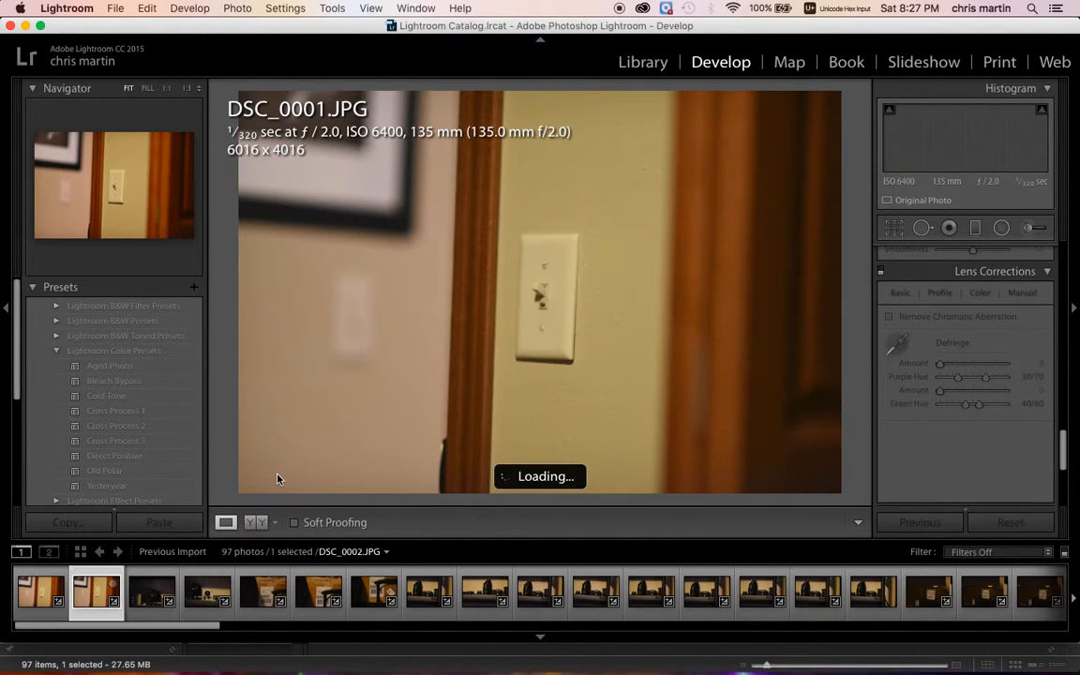
{"action": "left_click", "coordinate": [40, 600]}
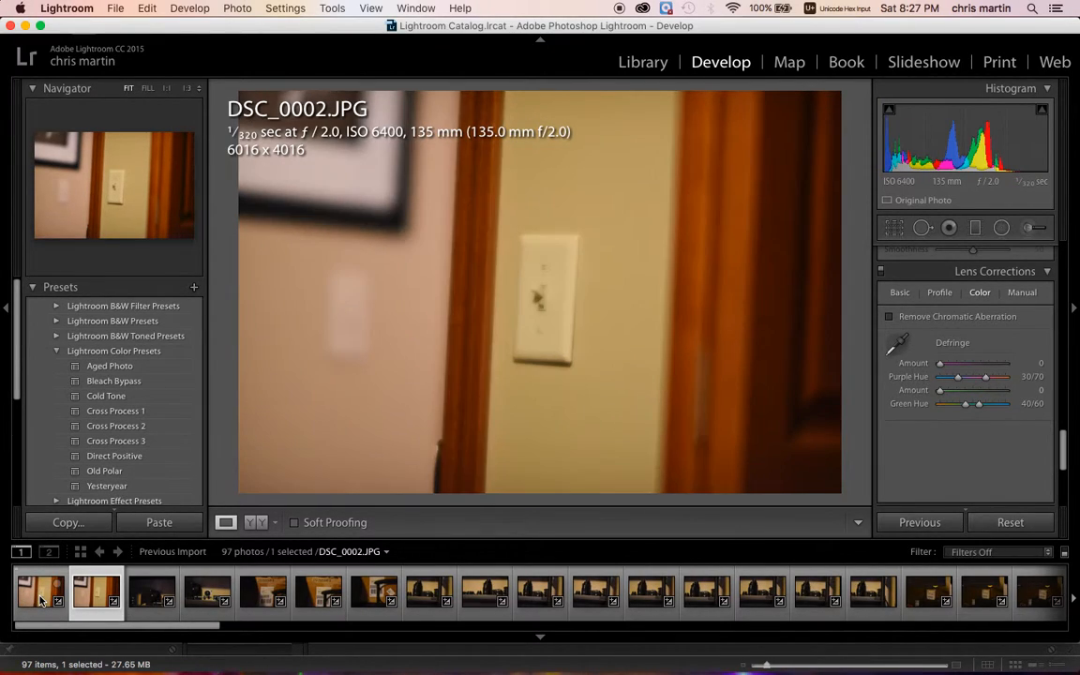
{"action": "left_click", "coordinate": [89, 602]}
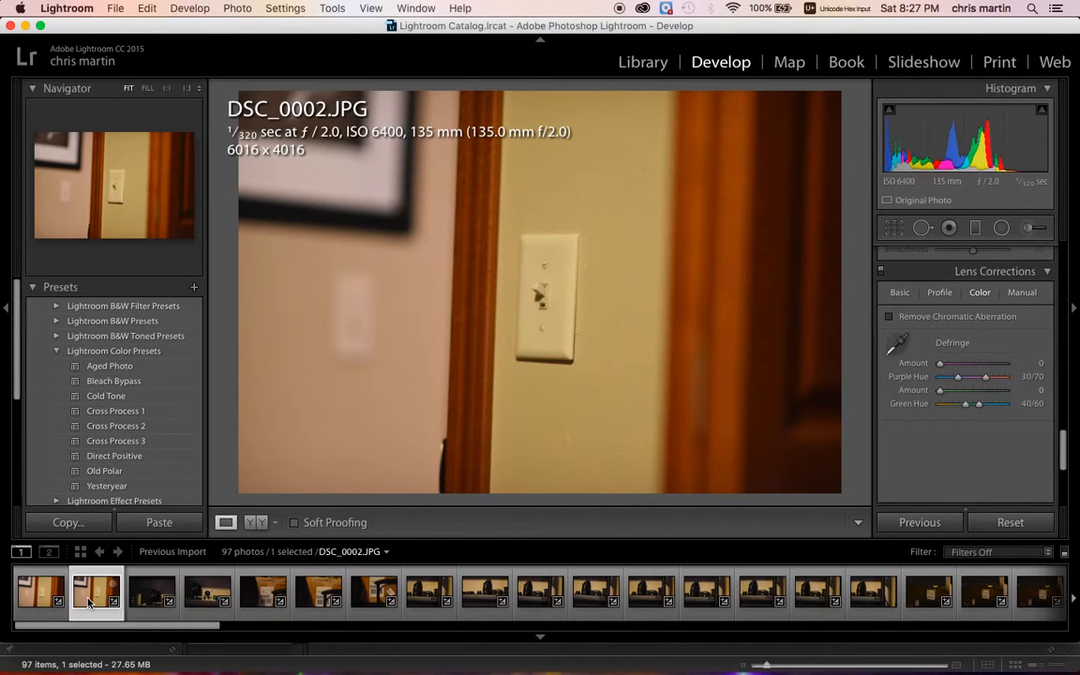
{"action": "left_click", "coordinate": [56, 600]}
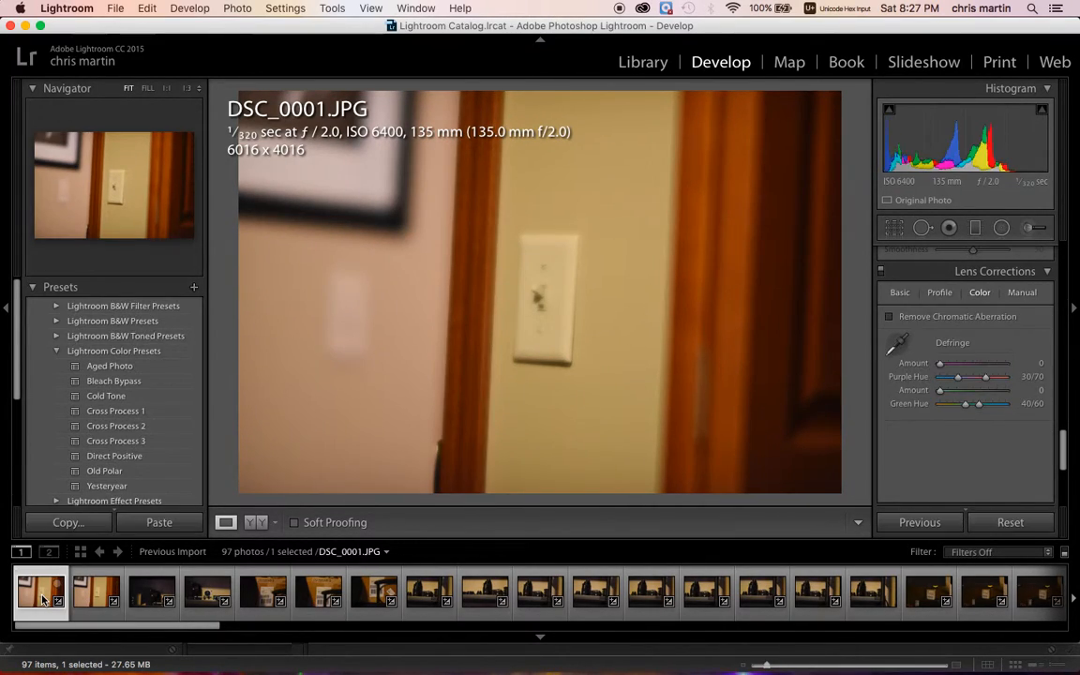
{"action": "left_click", "coordinate": [76, 603]}
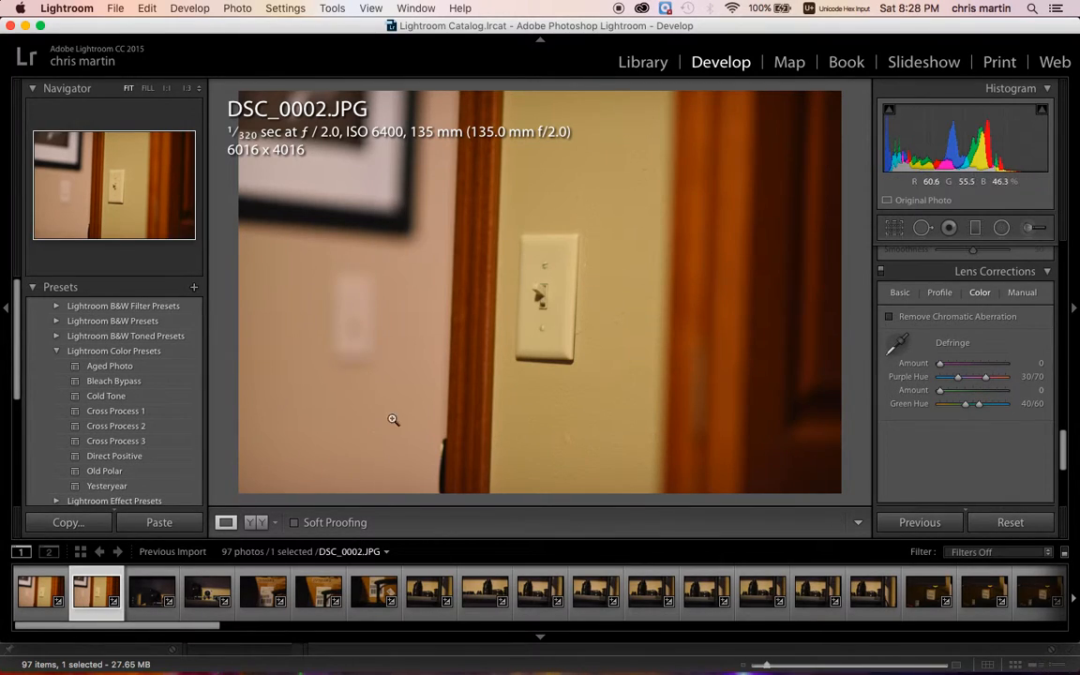
- Inspect the light switch in DSC_0002.JPG at 1:3, 1:1 and 1:2 magnification, and return to the fitted view
{"action": "left_click", "coordinate": [540, 299]}
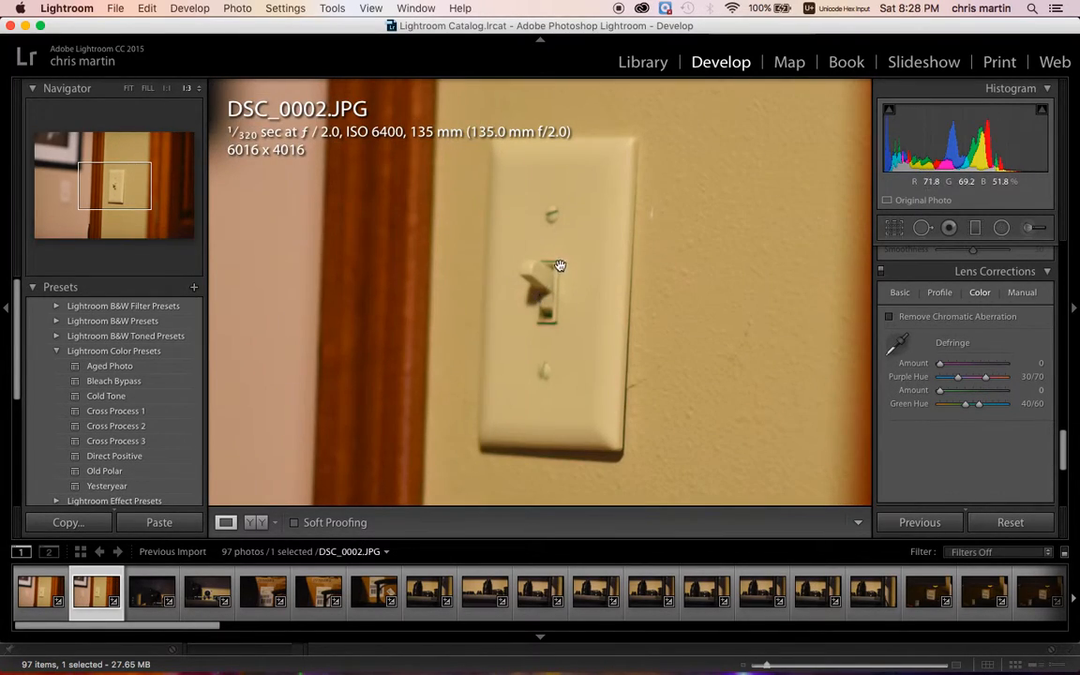
{"action": "left_click", "coordinate": [166, 87]}
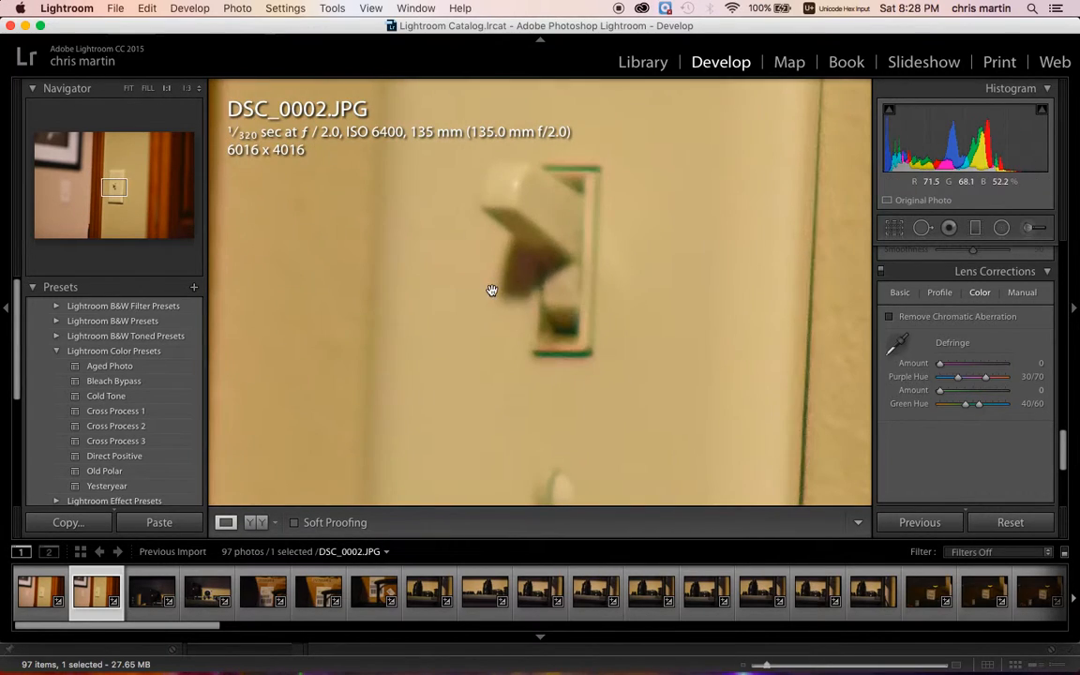
{"action": "left_click_drag", "start_coordinate": [562, 323], "coordinate": [506, 371]}
{"action": "left_click", "coordinate": [187, 88]}
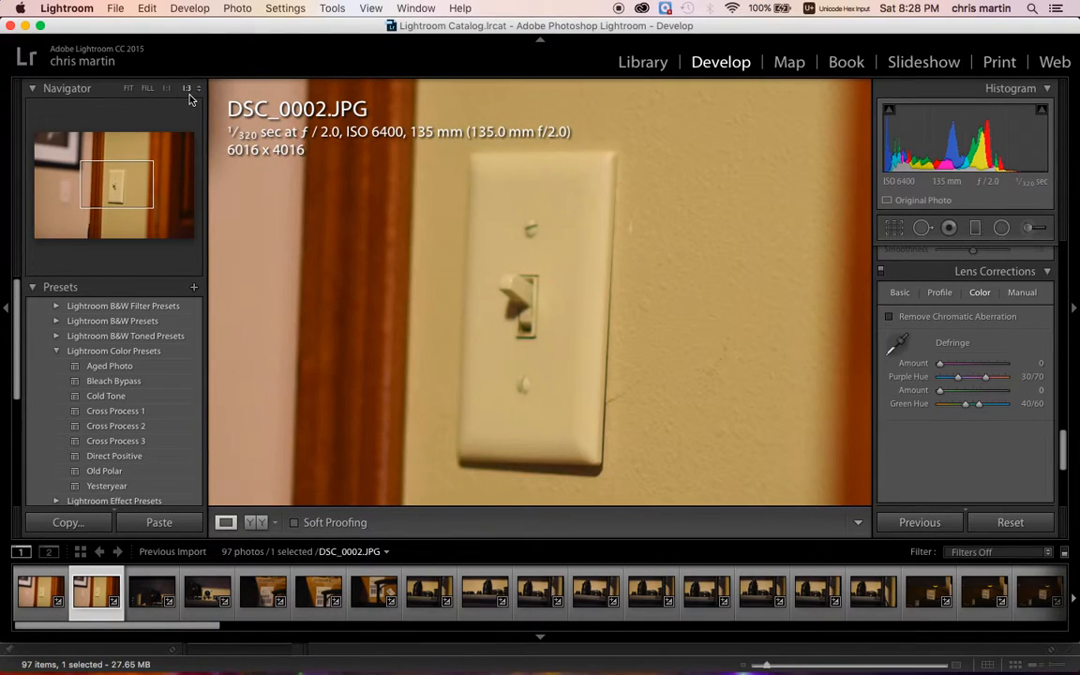
{"action": "left_click", "coordinate": [191, 89]}
{"action": "left_click", "coordinate": [193, 99]}
{"action": "left_click_drag", "start_coordinate": [464, 364], "coordinate": [470, 335]}
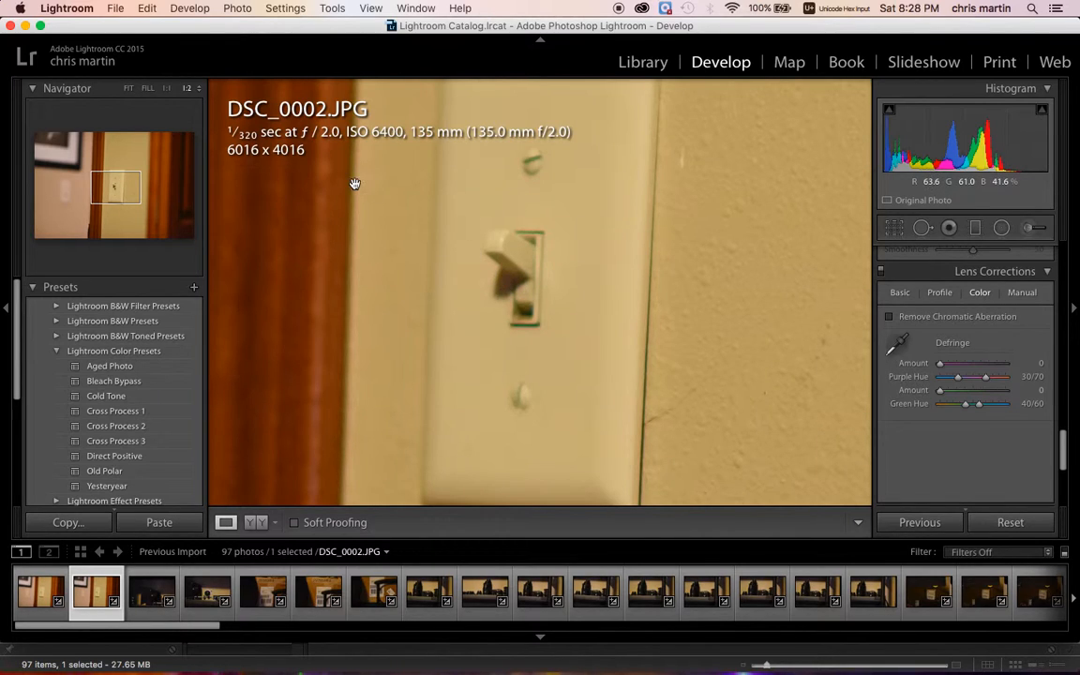
{"action": "left_click", "coordinate": [428, 294]}
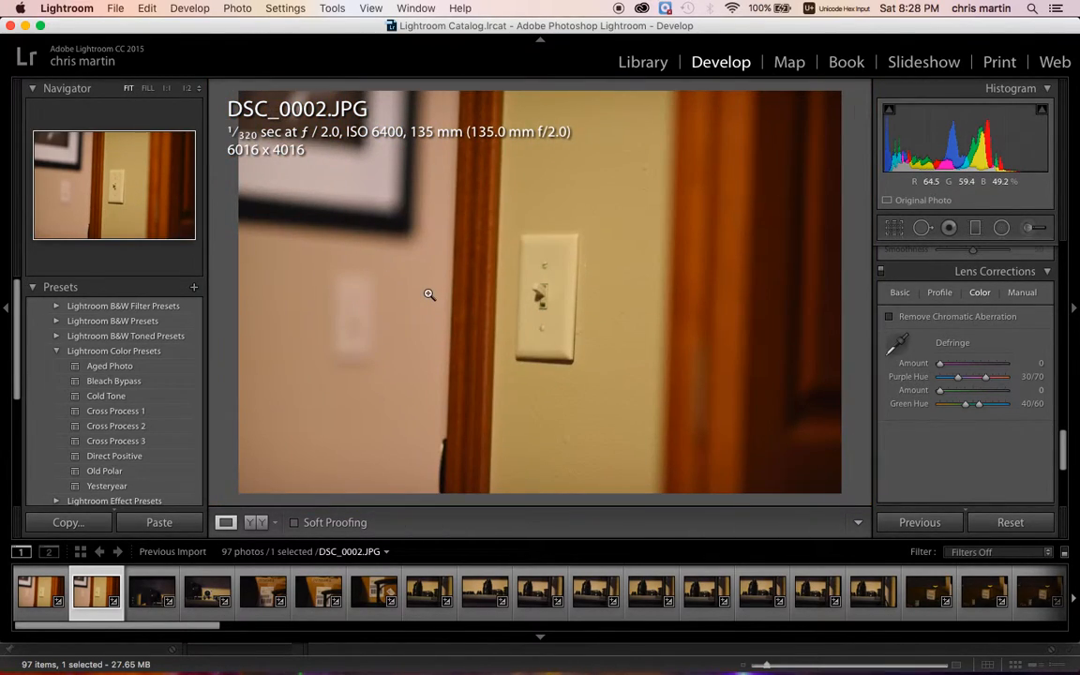
- Open DSC_0009.JPG and examine the 70-210mm lens's lettering, edges and grip texture at 1:2 and 1:1 magnification
{"action": "left_click", "coordinate": [487, 598]}
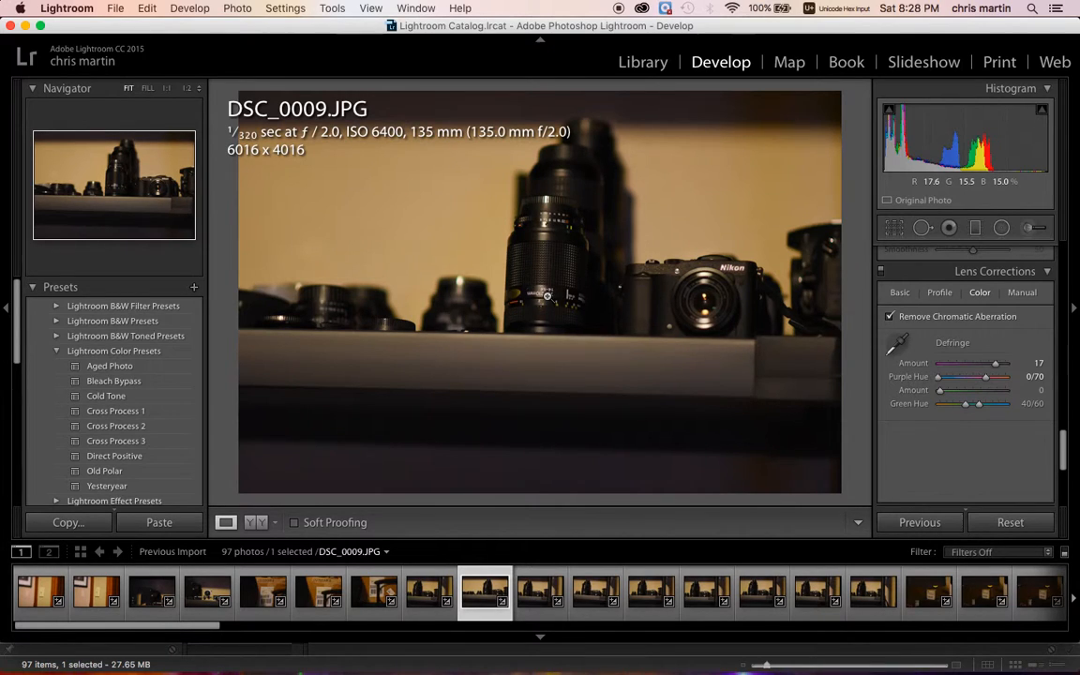
{"action": "left_click", "coordinate": [547, 296]}
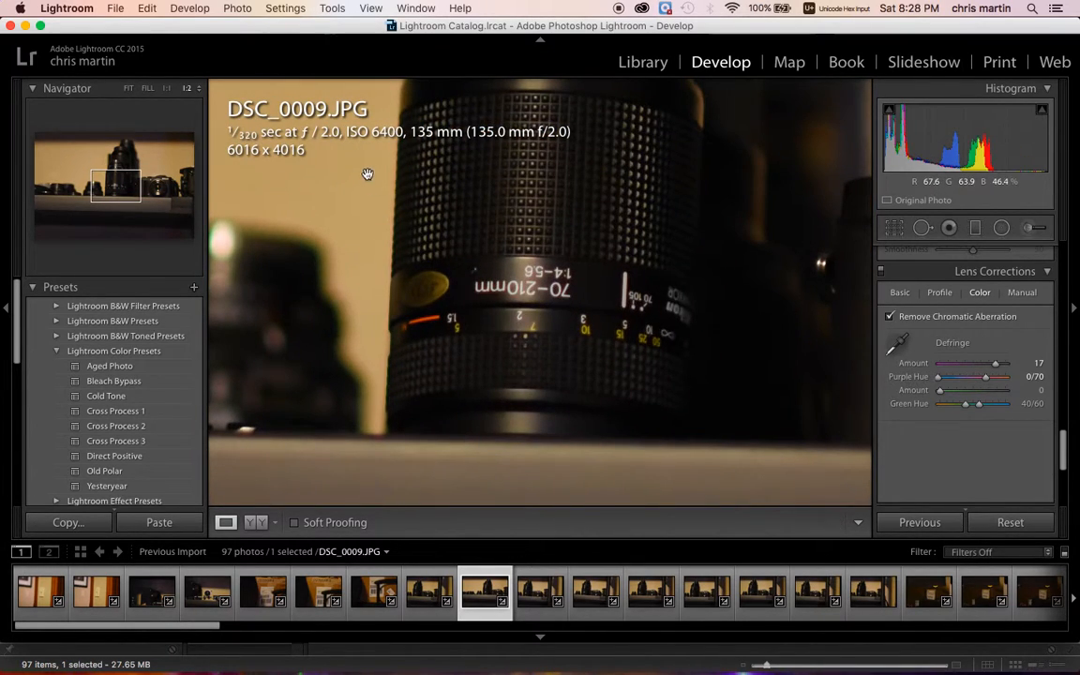
{"action": "left_click", "coordinate": [168, 89]}
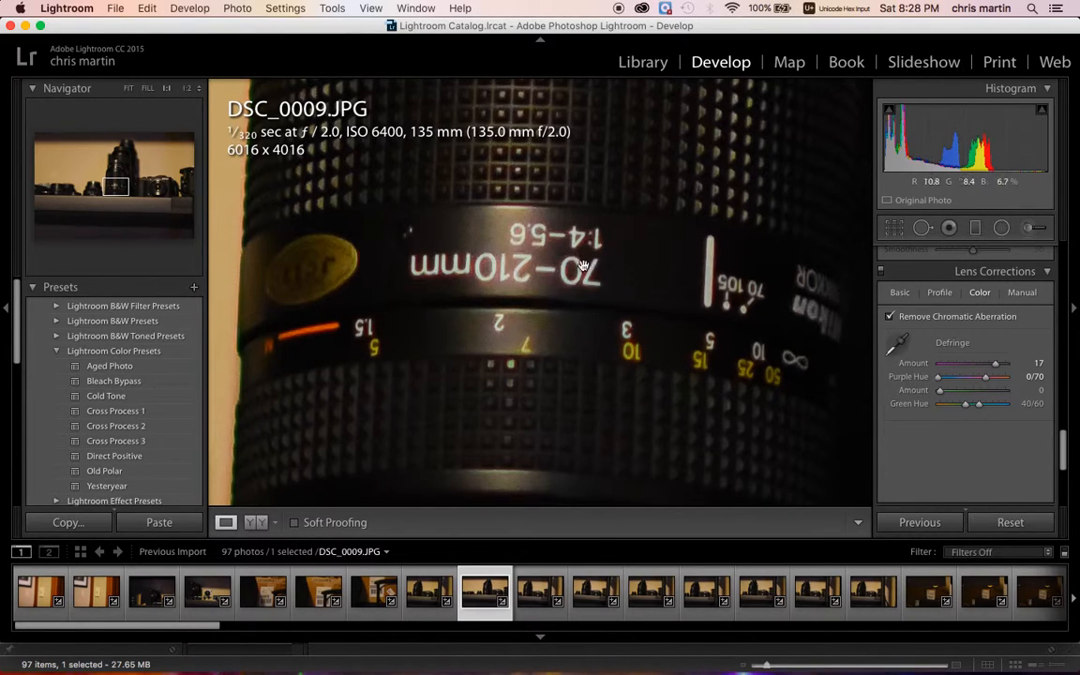
{"action": "left_click_drag", "start_coordinate": [385, 292], "coordinate": [539, 448]}
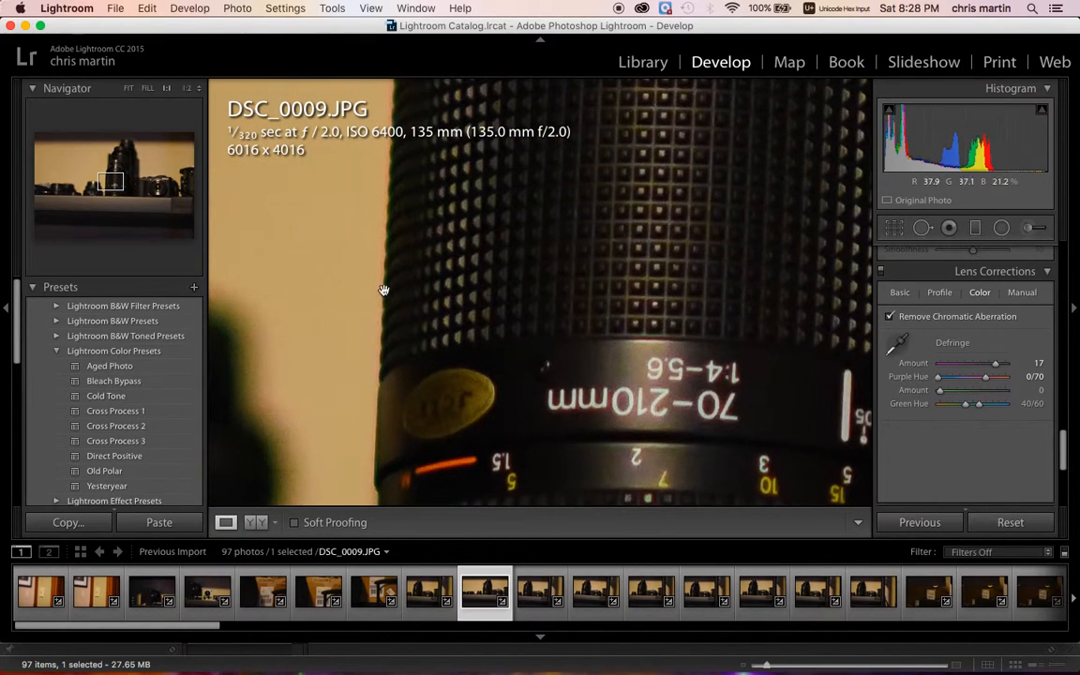
{"action": "left_click_drag", "start_coordinate": [326, 386], "coordinate": [455, 460]}
{"action": "left_click_drag", "start_coordinate": [578, 250], "coordinate": [540, 164]}
{"action": "left_click_drag", "start_coordinate": [558, 356], "coordinate": [544, 203]}
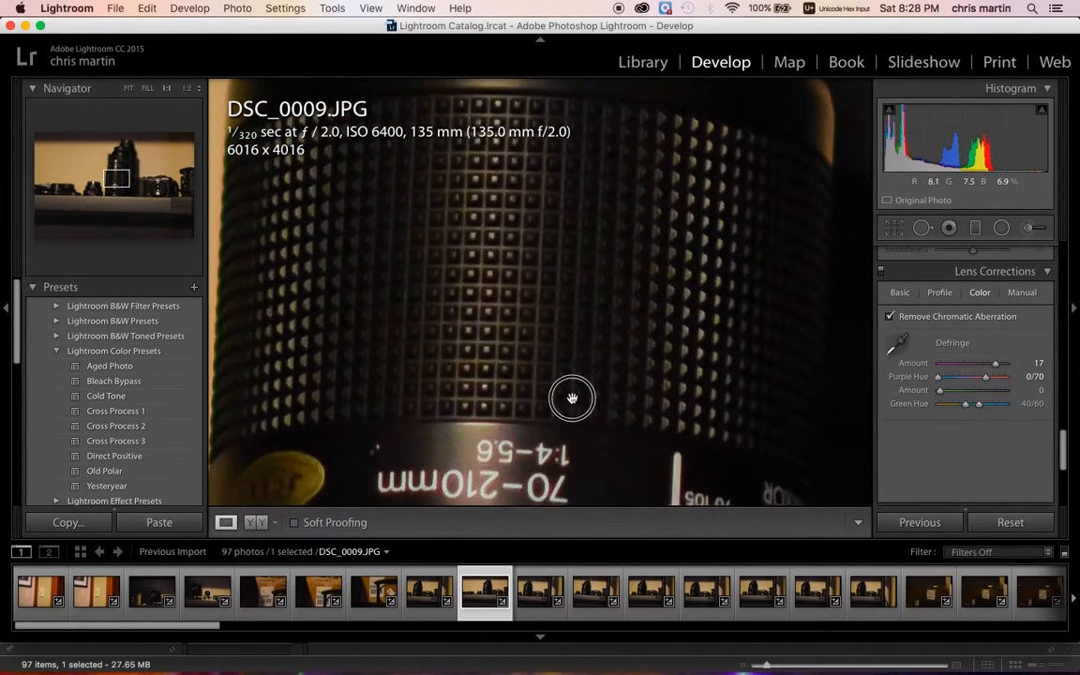
{"action": "left_click_drag", "start_coordinate": [571, 401], "coordinate": [554, 176]}
{"action": "left_click_drag", "start_coordinate": [522, 354], "coordinate": [586, 287]}
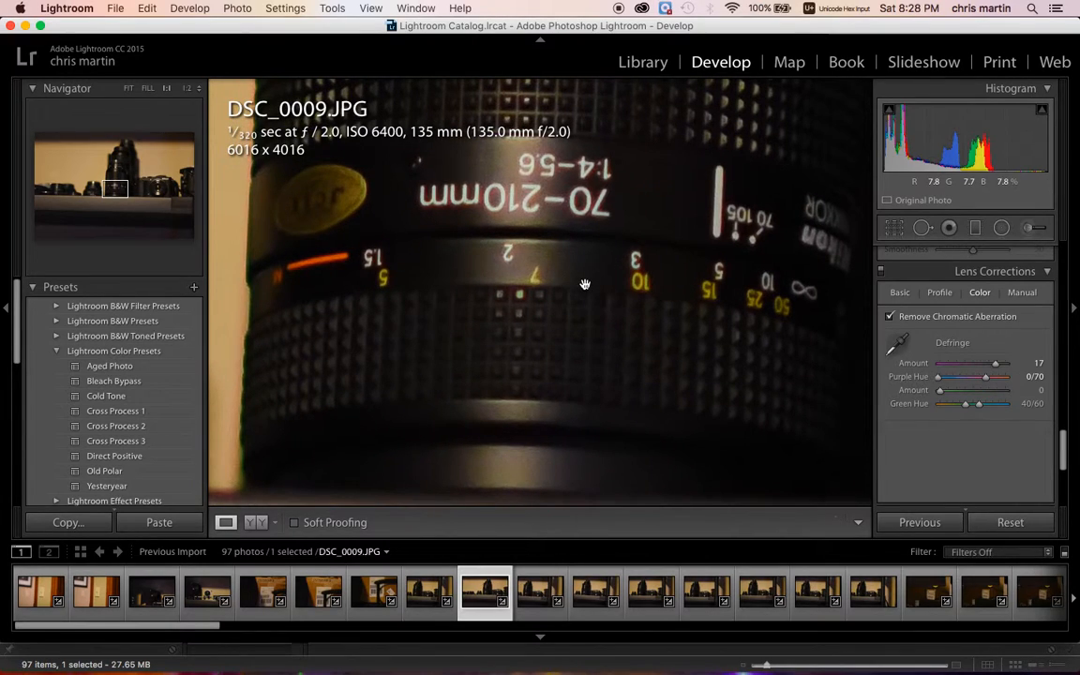
- Review the develop settings of DSC_0009.JPG from the Basic adjustments down to Sharpening and Noise Reduction
{"action": "scroll", "coordinate": [914, 309], "scroll_direction": "up", "scroll_amount": 10}
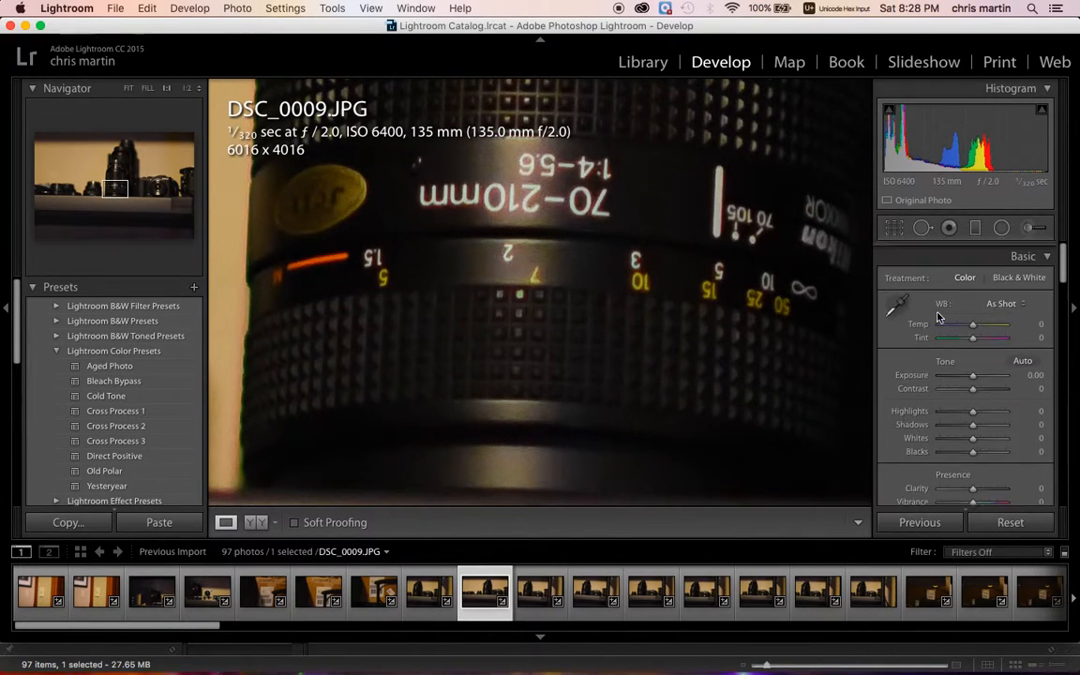
{"action": "scroll", "coordinate": [937, 319], "scroll_direction": "down", "scroll_amount": 3}
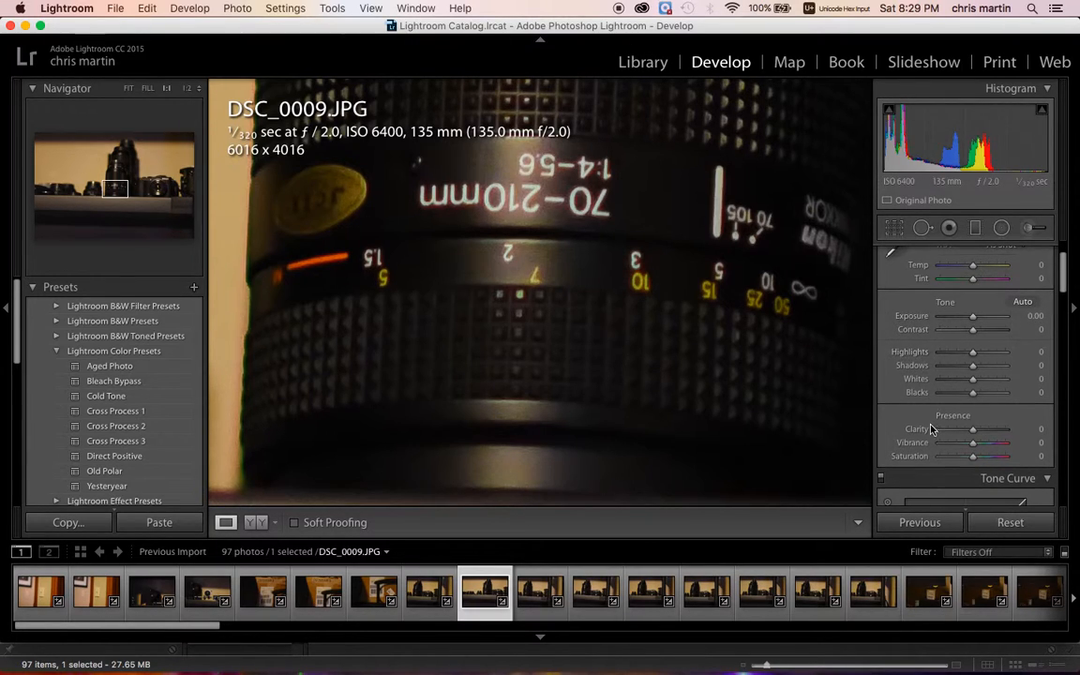
{"action": "scroll", "coordinate": [930, 424], "scroll_direction": "down", "scroll_amount": 4}
{"action": "scroll", "coordinate": [930, 424], "scroll_direction": "down", "scroll_amount": 7}
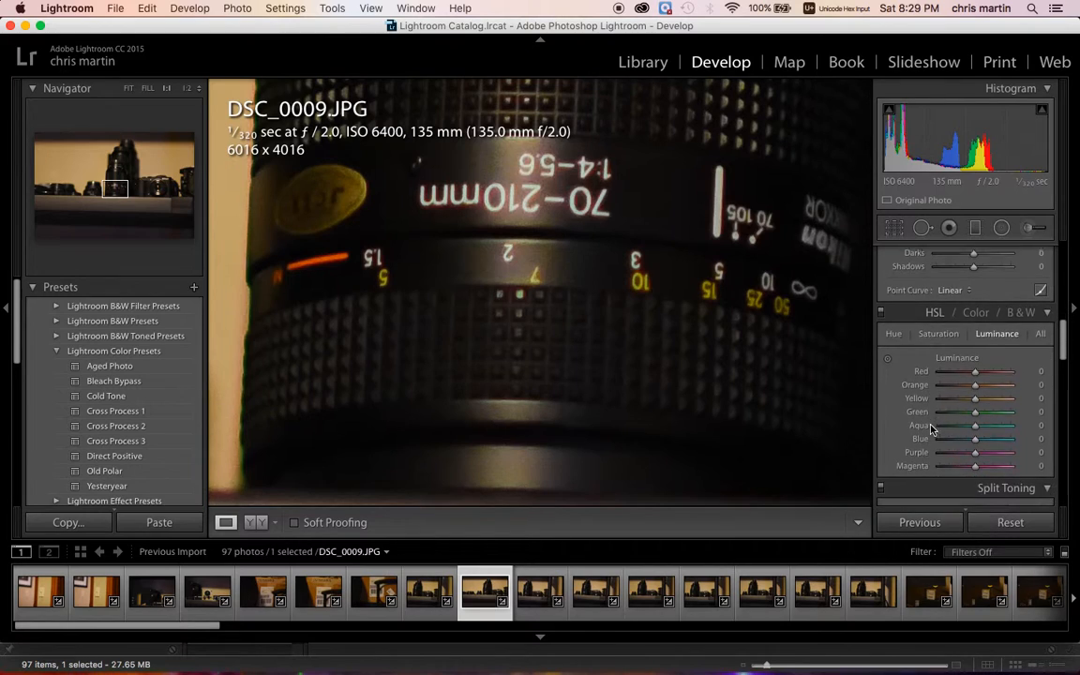
{"action": "scroll", "coordinate": [930, 428], "scroll_direction": "down", "scroll_amount": 5}
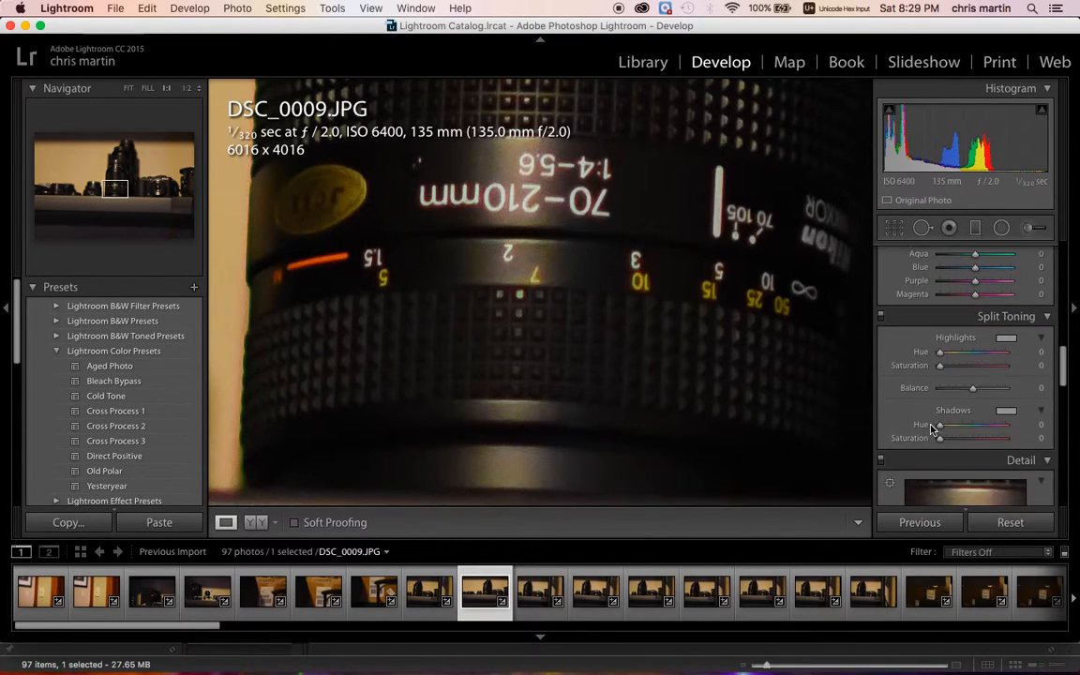
{"action": "scroll", "coordinate": [931, 429], "scroll_direction": "down", "scroll_amount": 3}
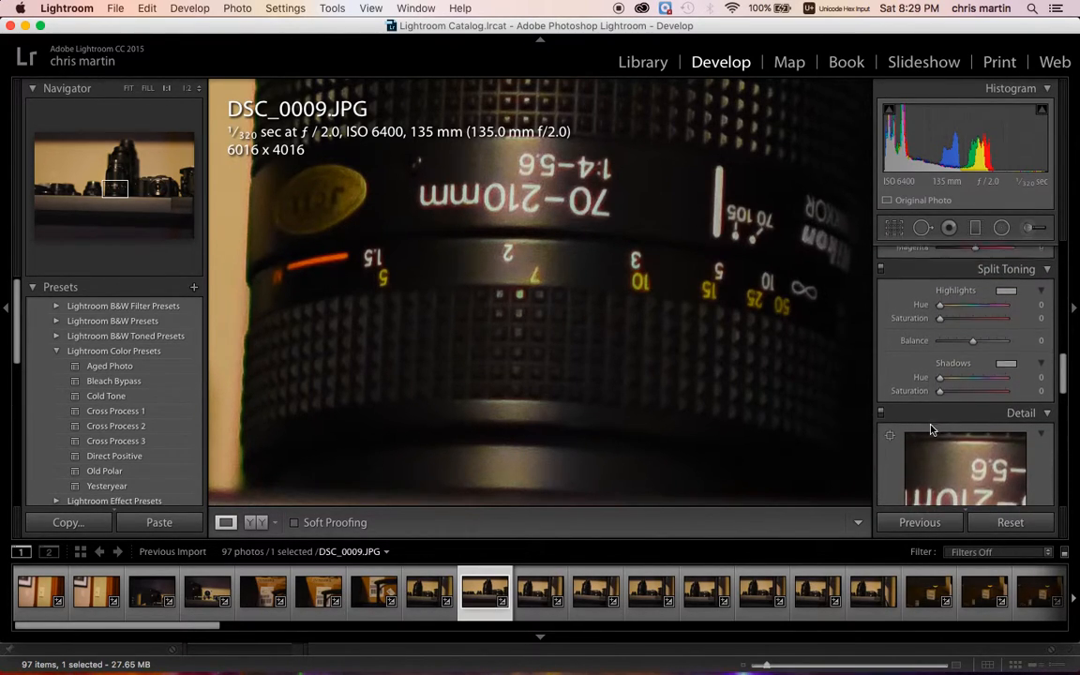
{"action": "scroll", "coordinate": [930, 427], "scroll_direction": "down", "scroll_amount": 5}
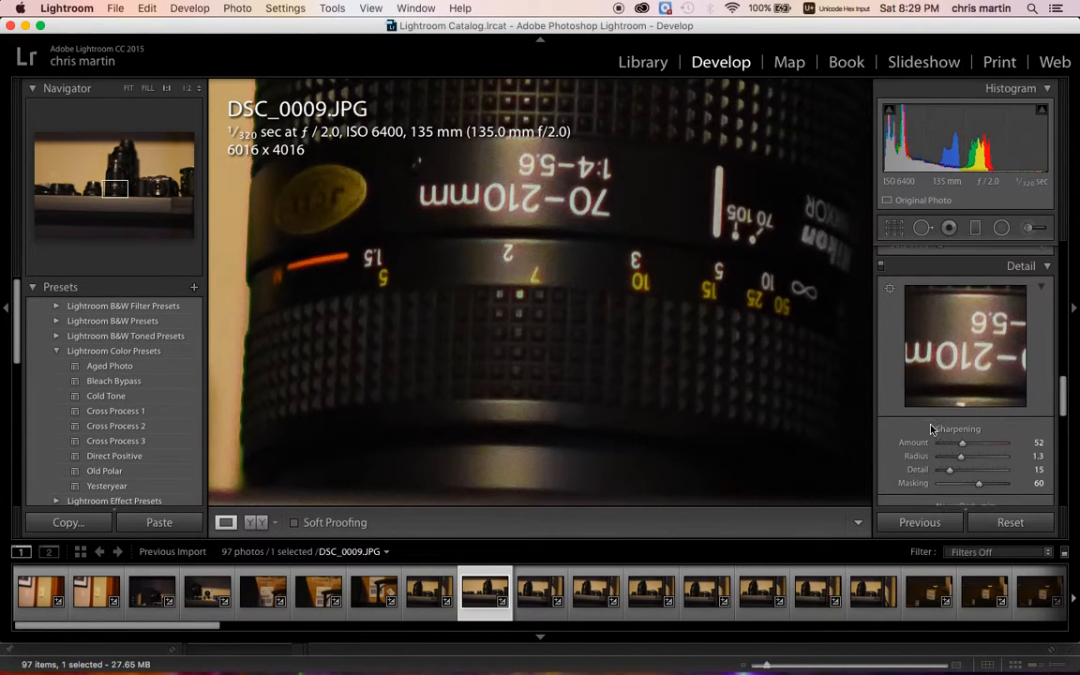
{"action": "scroll", "coordinate": [930, 428], "scroll_direction": "up", "scroll_amount": 4}
{"action": "scroll", "coordinate": [942, 420], "scroll_direction": "down", "scroll_amount": 6}
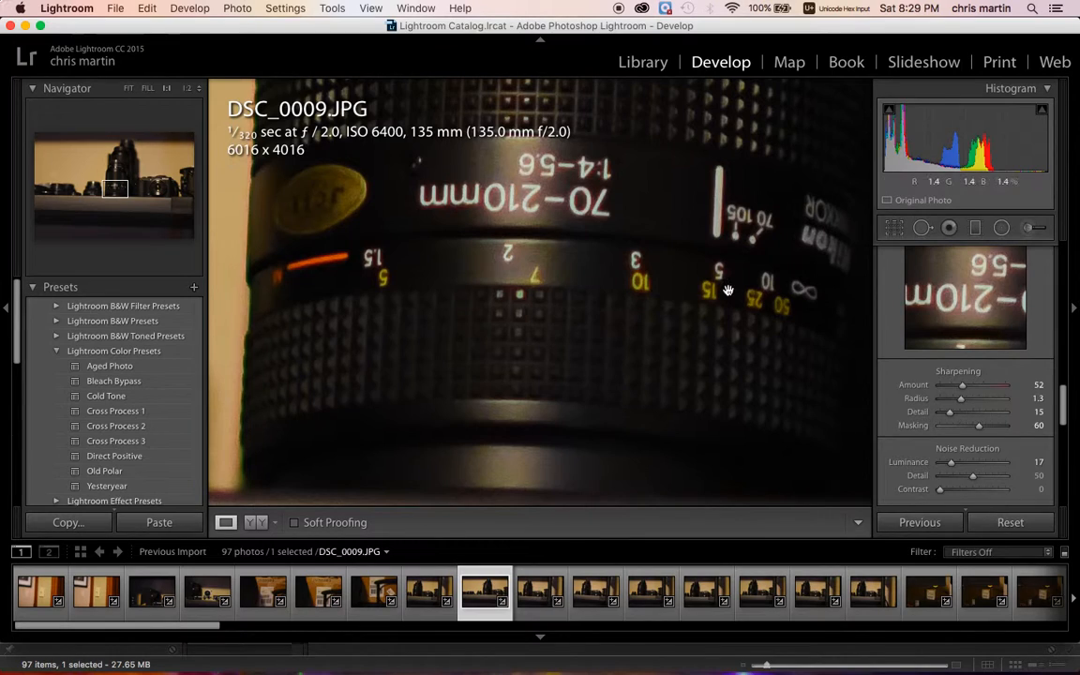
- Recheck the lens in DSC_0009.JPG at fit, 1:2 and 1:1 magnification, and look back over the Detail and Split Toning settings
{"action": "left_click", "coordinate": [549, 242]}
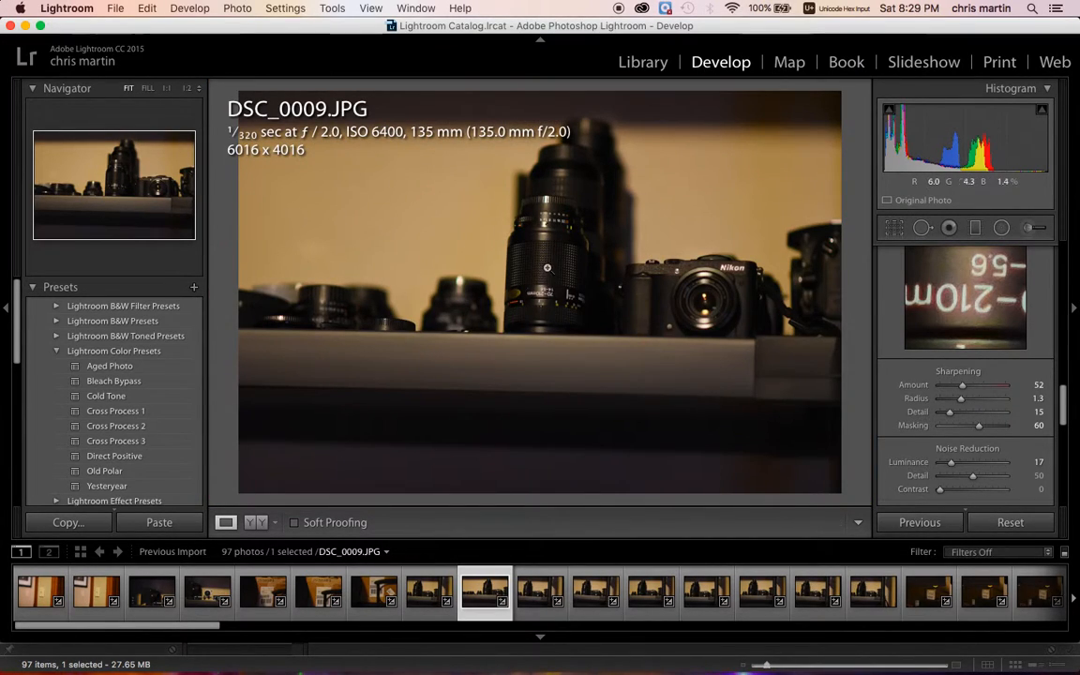
{"action": "left_click", "coordinate": [187, 89]}
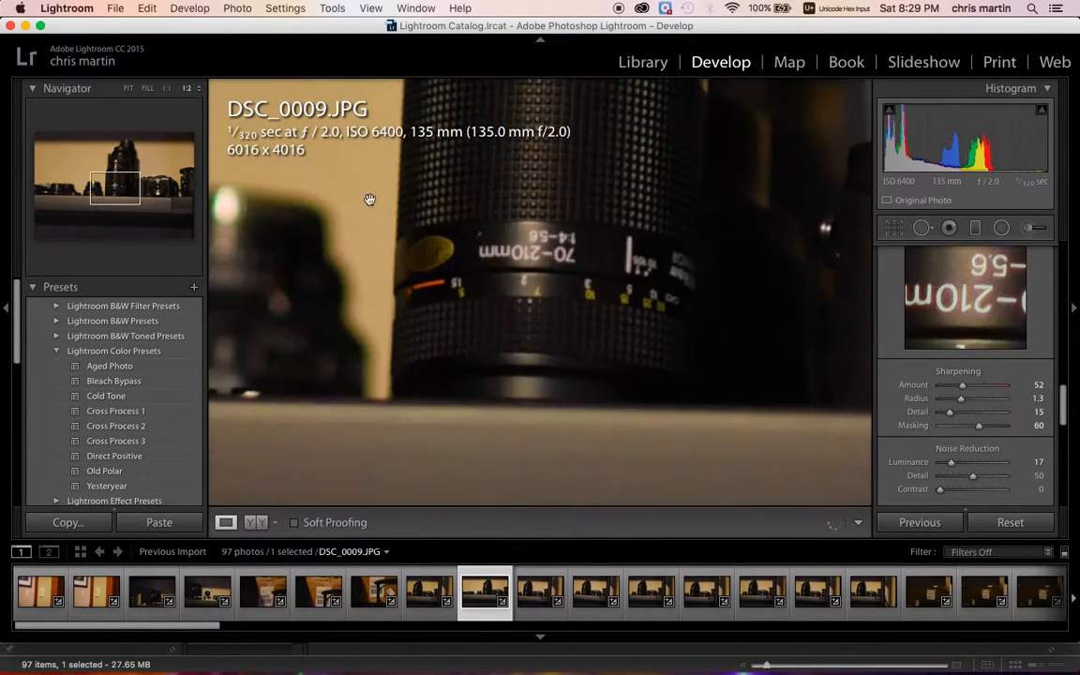
{"action": "left_click_drag", "start_coordinate": [499, 244], "coordinate": [582, 394]}
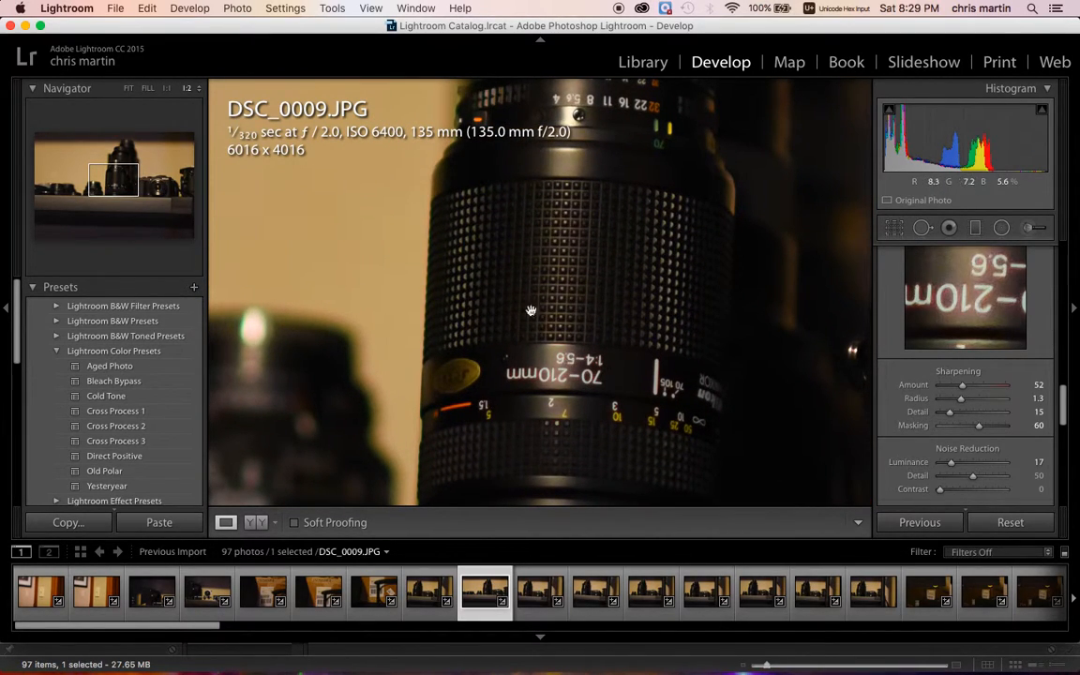
{"action": "left_click", "coordinate": [166, 87]}
{"action": "left_click_drag", "start_coordinate": [475, 315], "coordinate": [434, 227]}
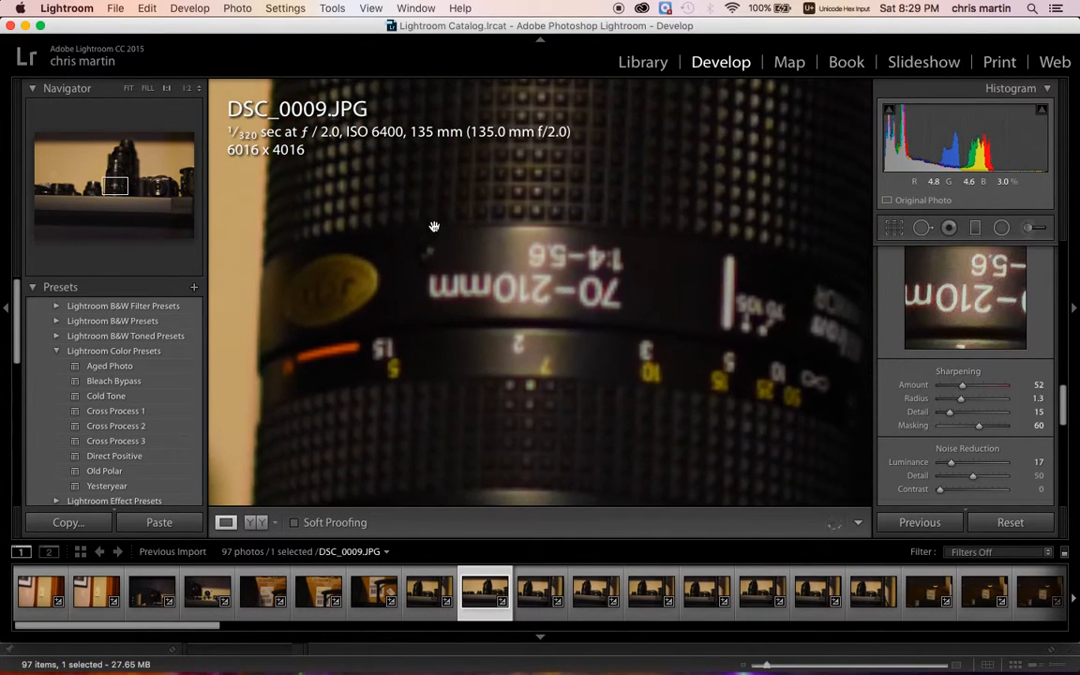
{"action": "scroll", "coordinate": [923, 347], "scroll_direction": "up", "scroll_amount": 6}
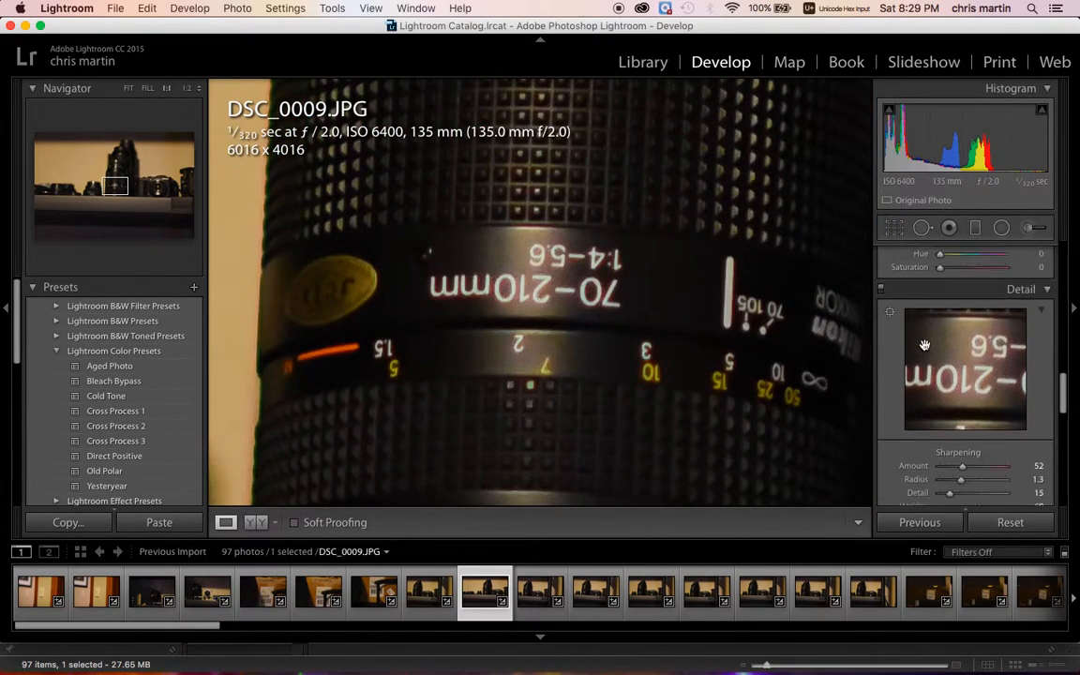
{"action": "scroll", "coordinate": [923, 346], "scroll_direction": "up", "scroll_amount": 3}
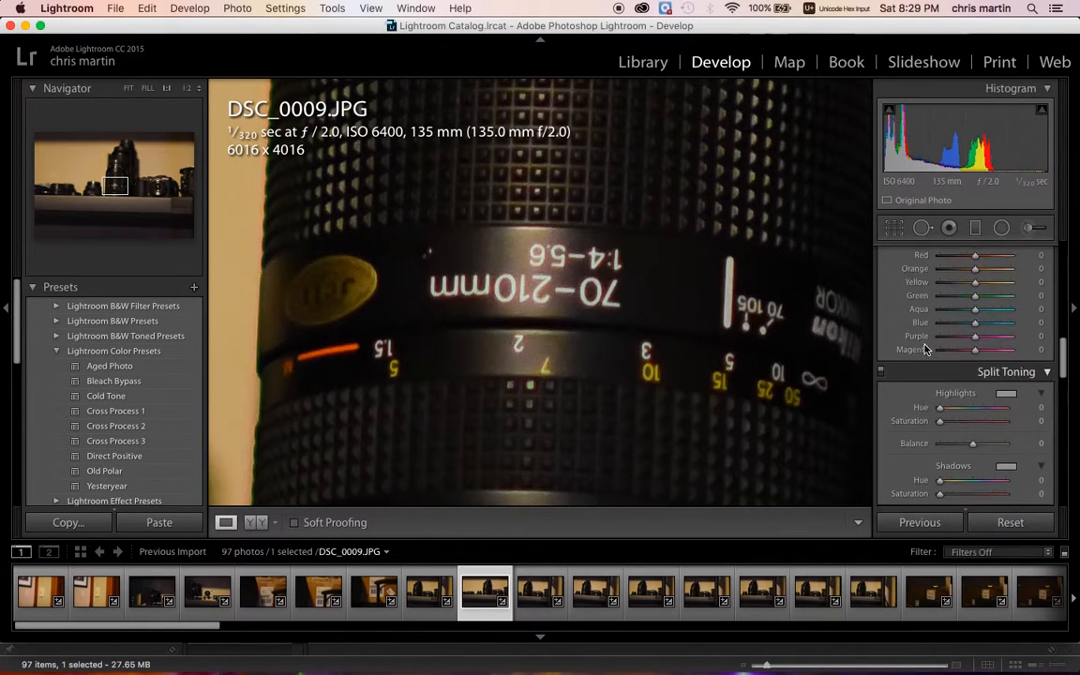
- Review the Basic, Profile and Color settings of the Lens Corrections applied to DSC_0009.JPG
{"action": "scroll", "coordinate": [923, 347], "scroll_direction": "down", "scroll_amount": 8}
{"action": "scroll", "coordinate": [923, 348], "scroll_direction": "down", "scroll_amount": 5}
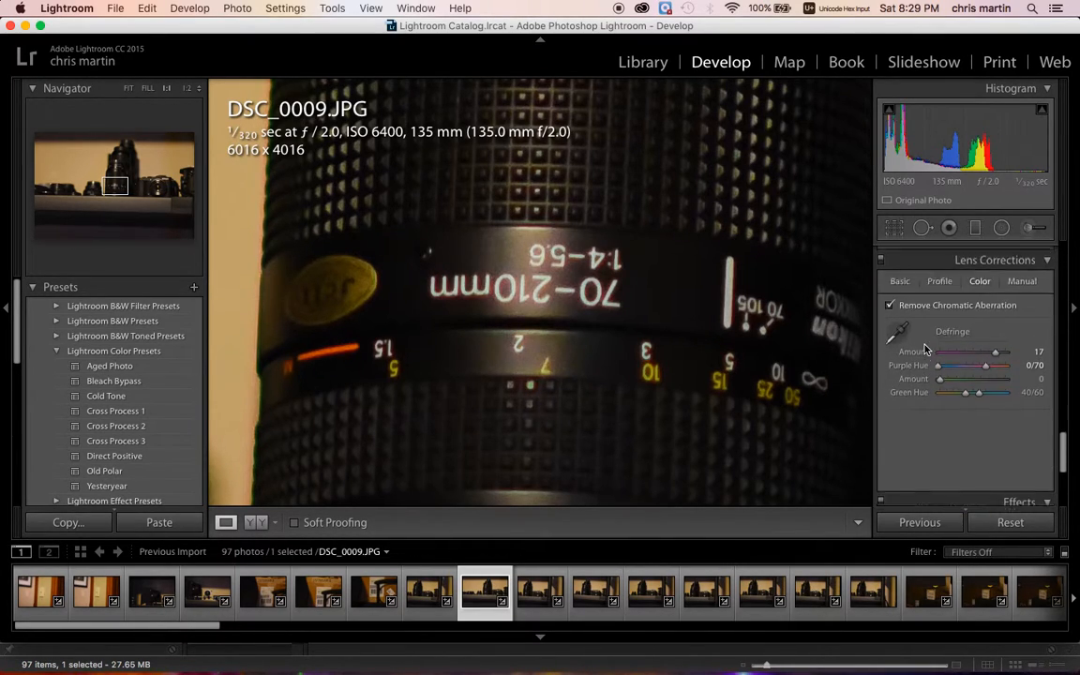
{"action": "left_click", "coordinate": [898, 286]}
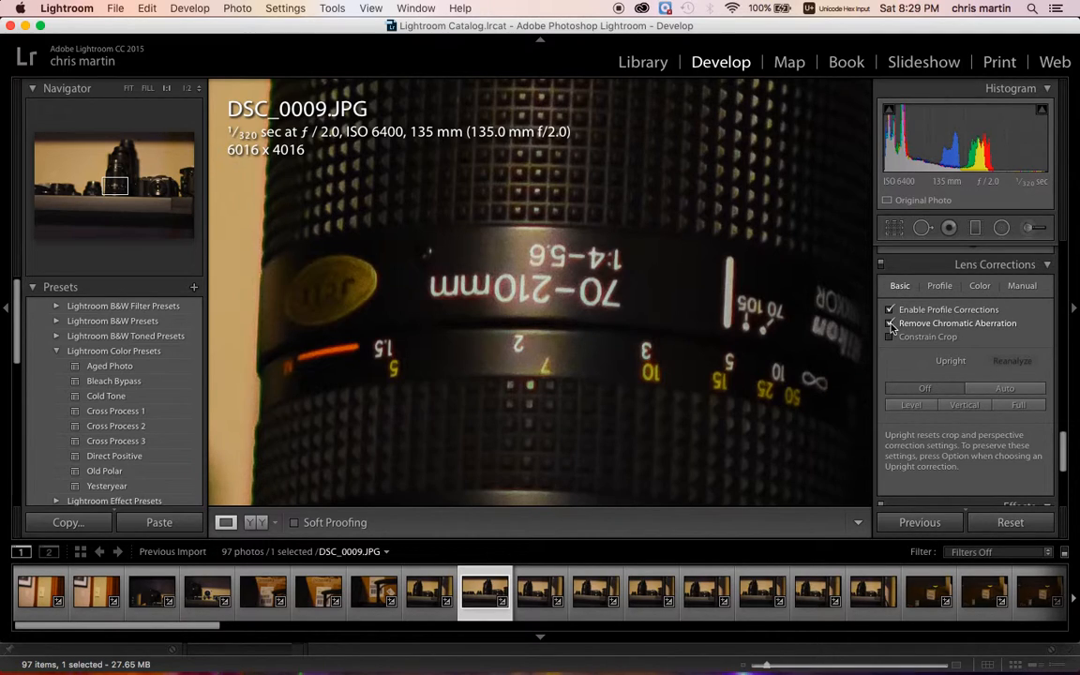
{"action": "left_click", "coordinate": [890, 323]}
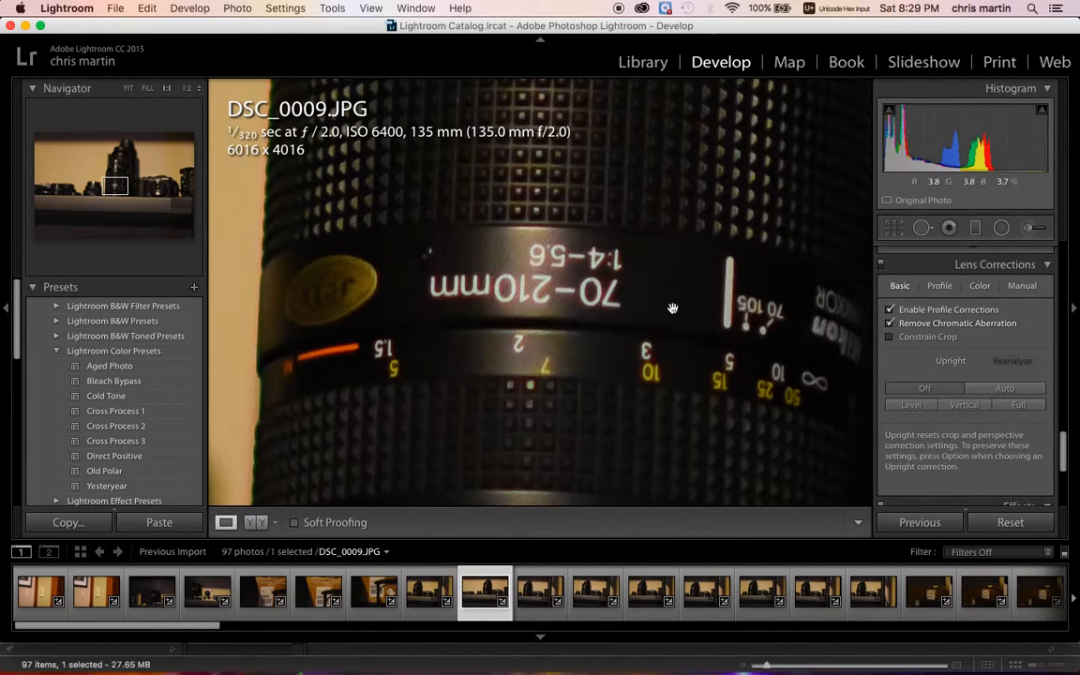
{"action": "left_click", "coordinate": [940, 286]}
{"action": "left_click", "coordinate": [979, 286]}
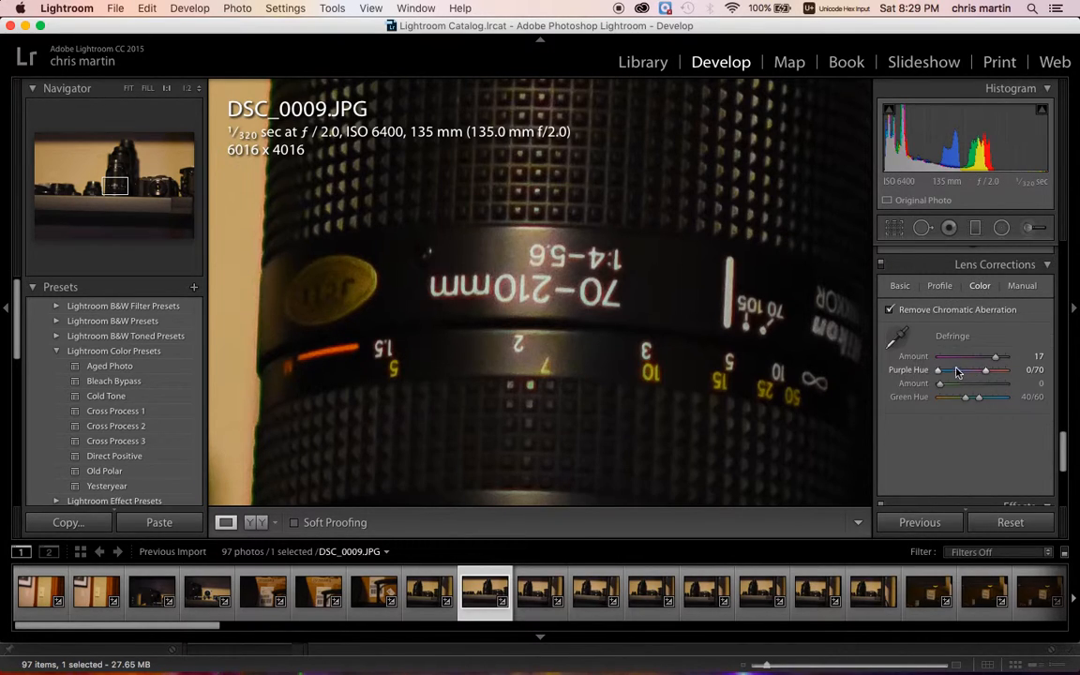
- Set the purple Defringe Amount to 0 and examine the colour fringing around the lens lettering at 1:1
{"action": "left_click_drag", "start_coordinate": [994, 358], "coordinate": [928, 358]}
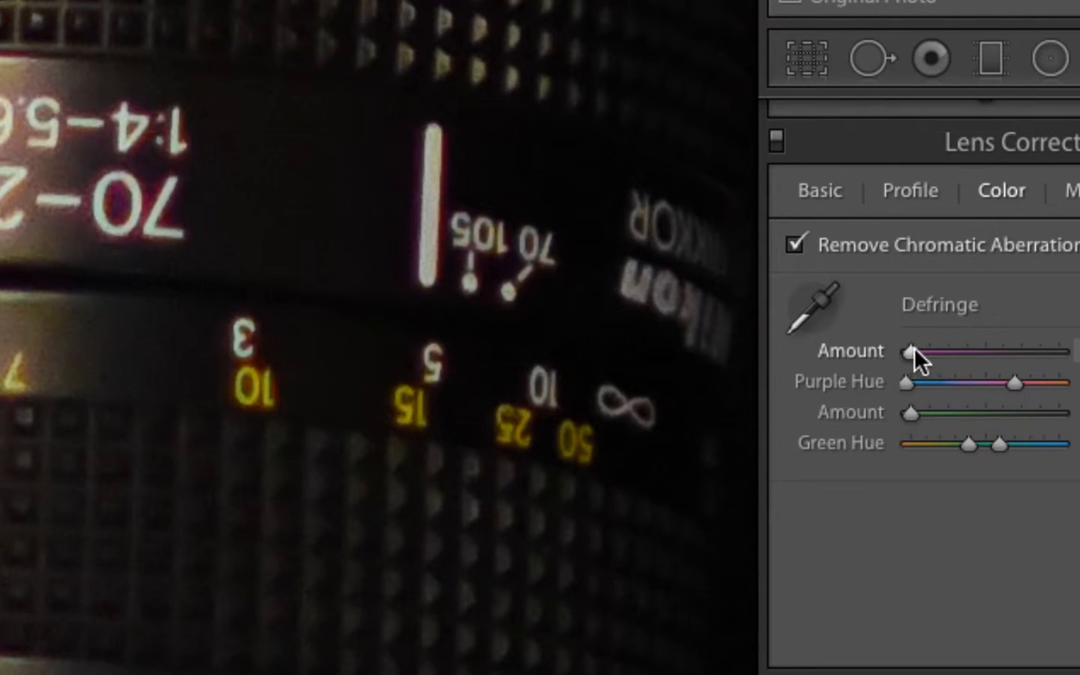
{"action": "left_click_drag", "start_coordinate": [578, 350], "coordinate": [729, 440]}
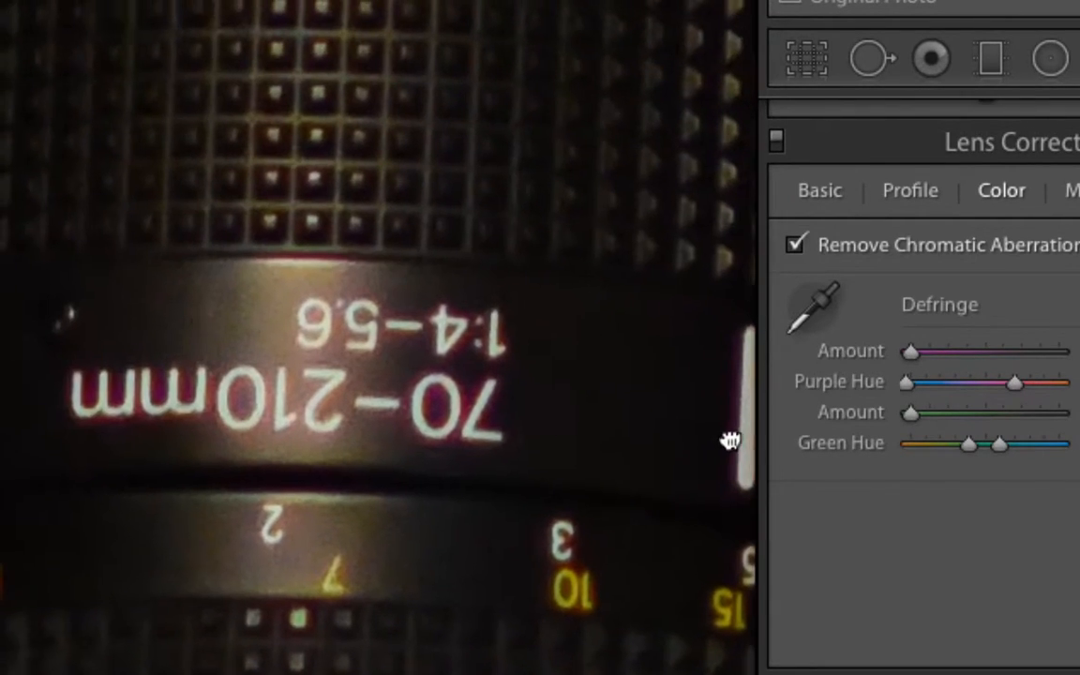
{"action": "left_click_drag", "start_coordinate": [477, 448], "coordinate": [555, 439]}
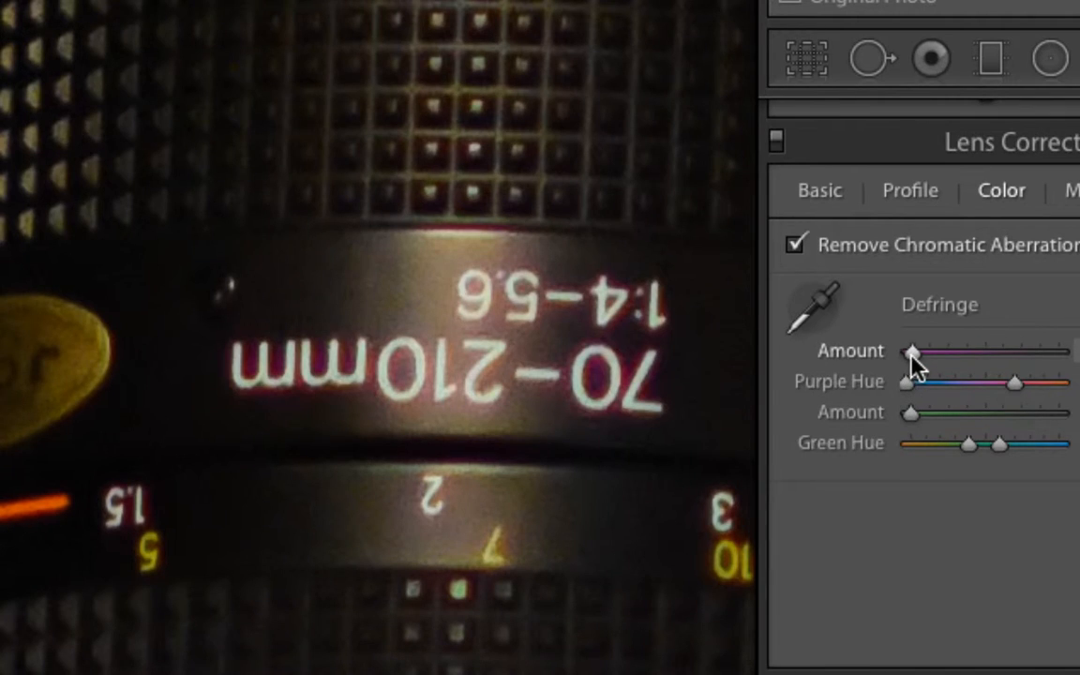
- Defringe DSC_0009.JPG with purple Amount 19, Purple Hue 0/93, green Amount 17 and Green Hue 20/81, checking the lens barrel's edge
{"action": "left_click_drag", "start_coordinate": [965, 352], "coordinate": [1049, 384]}
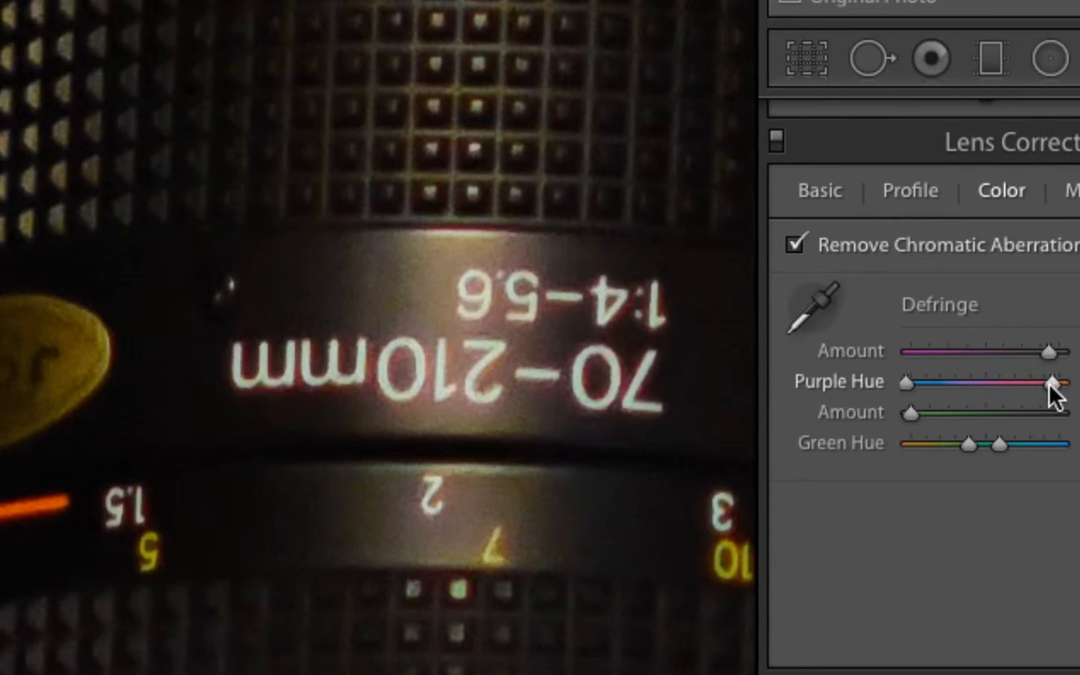
{"action": "left_click_drag", "start_coordinate": [1034, 383], "coordinate": [1048, 388]}
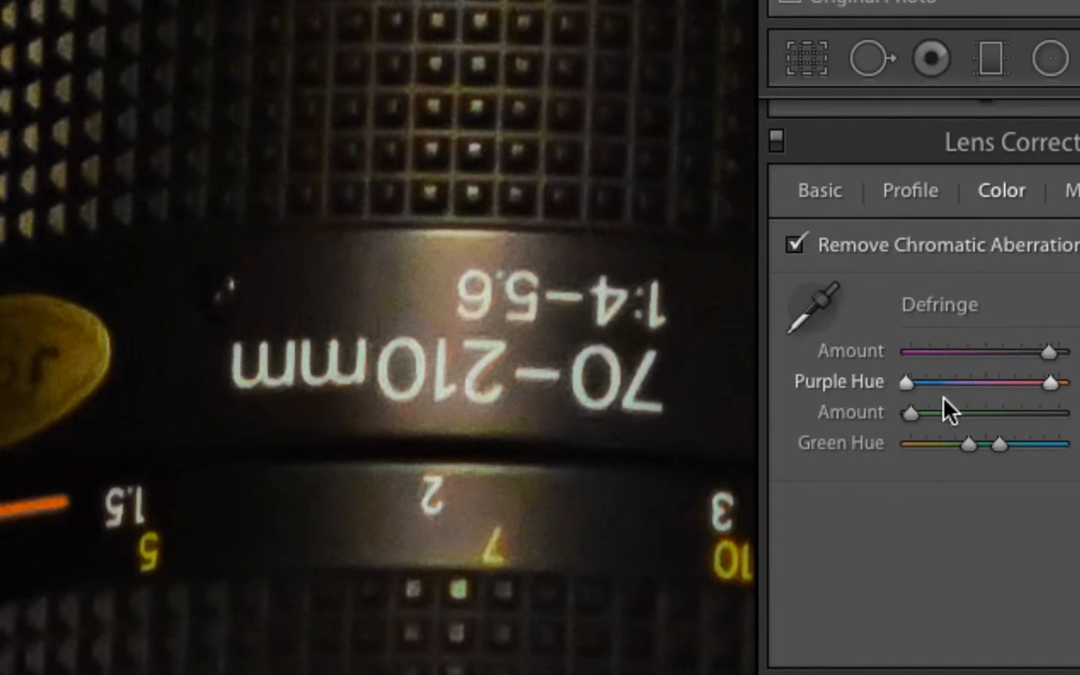
{"action": "left_click_drag", "start_coordinate": [260, 380], "coordinate": [592, 438]}
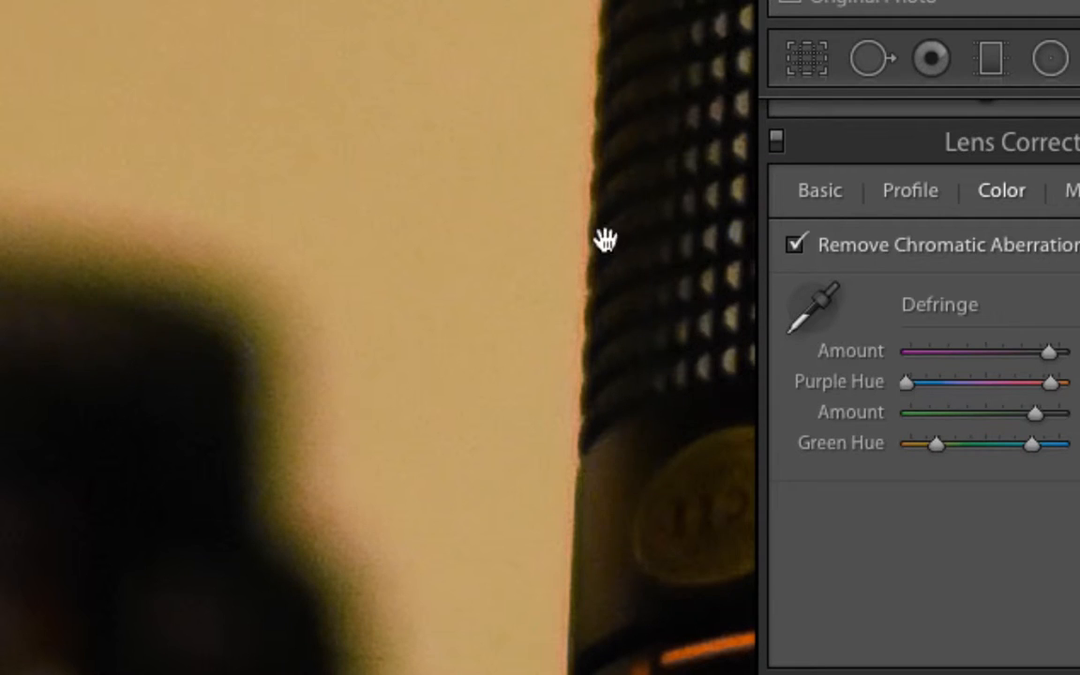
- View the whole of DSC_0009.JPG and examine the Nikon camera's front and lettering at 1:1
{"action": "left_click", "coordinate": [585, 365]}
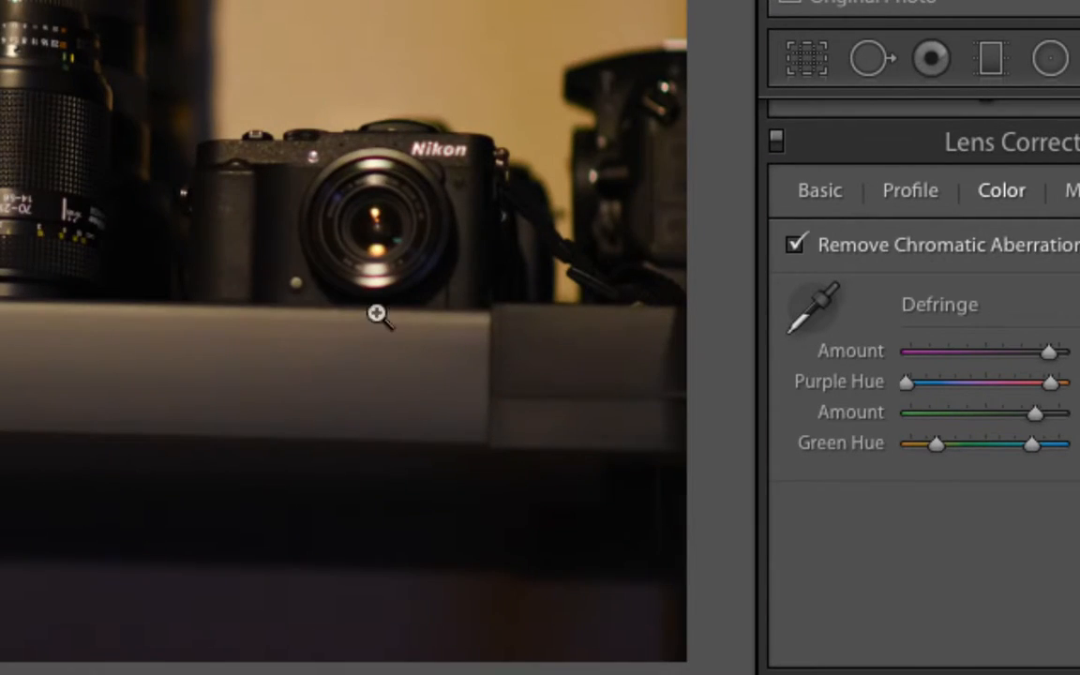
{"action": "left_click", "coordinate": [354, 286]}
{"action": "left_click", "coordinate": [423, 395]}
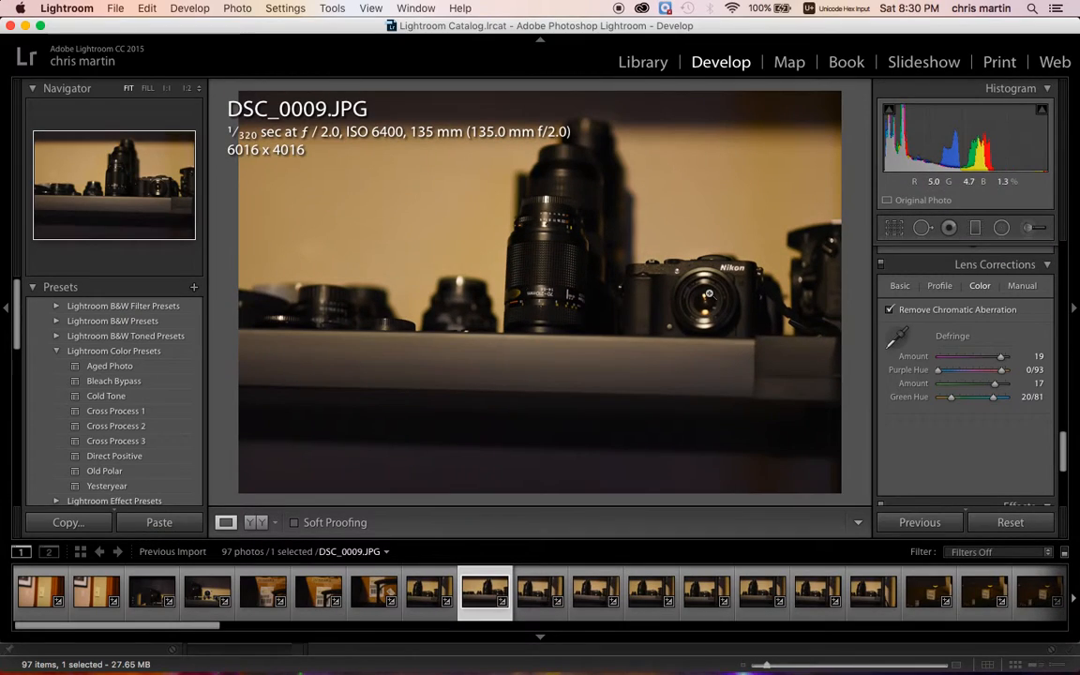
{"action": "left_click", "coordinate": [388, 183]}
{"action": "left_click_drag", "start_coordinate": [709, 280], "coordinate": [462, 314]}
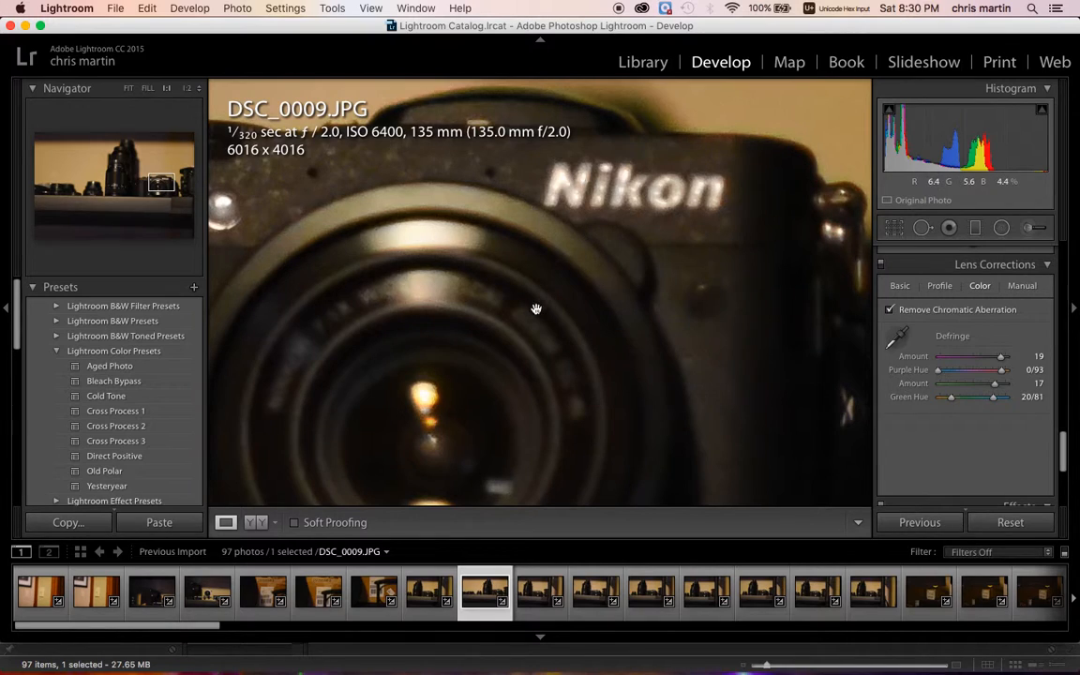
- Compare DSC_0009.JPG with Lens Corrections off and on, first at 1:1 on the Nikon camera and again in the fitted view
{"action": "left_click", "coordinate": [880, 265]}
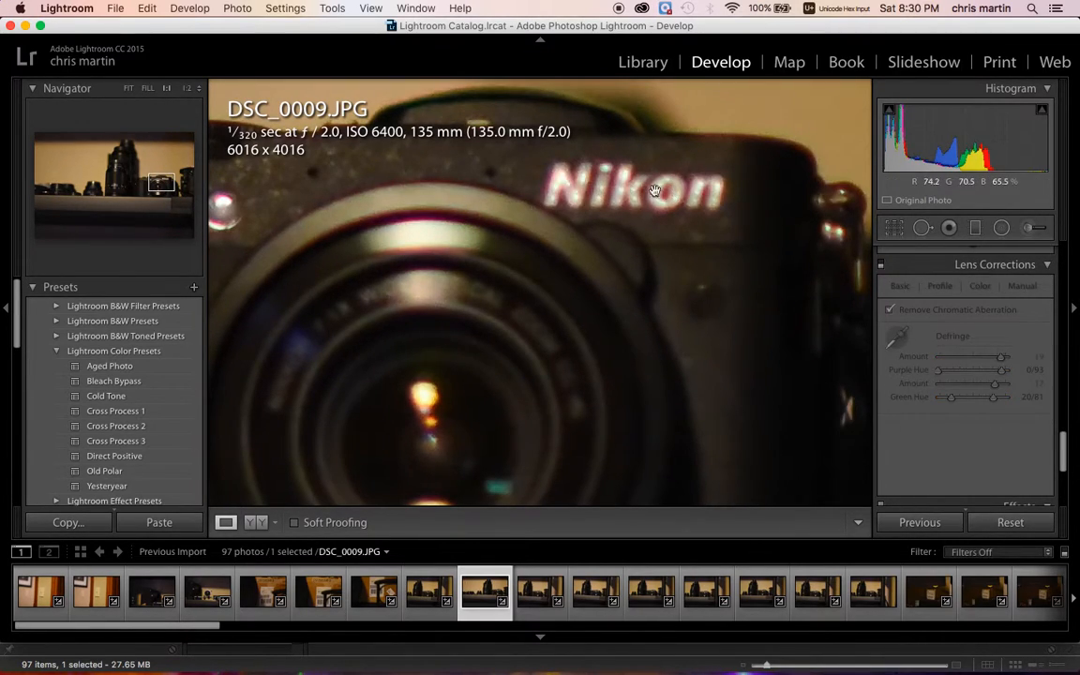
{"action": "left_click", "coordinate": [881, 266]}
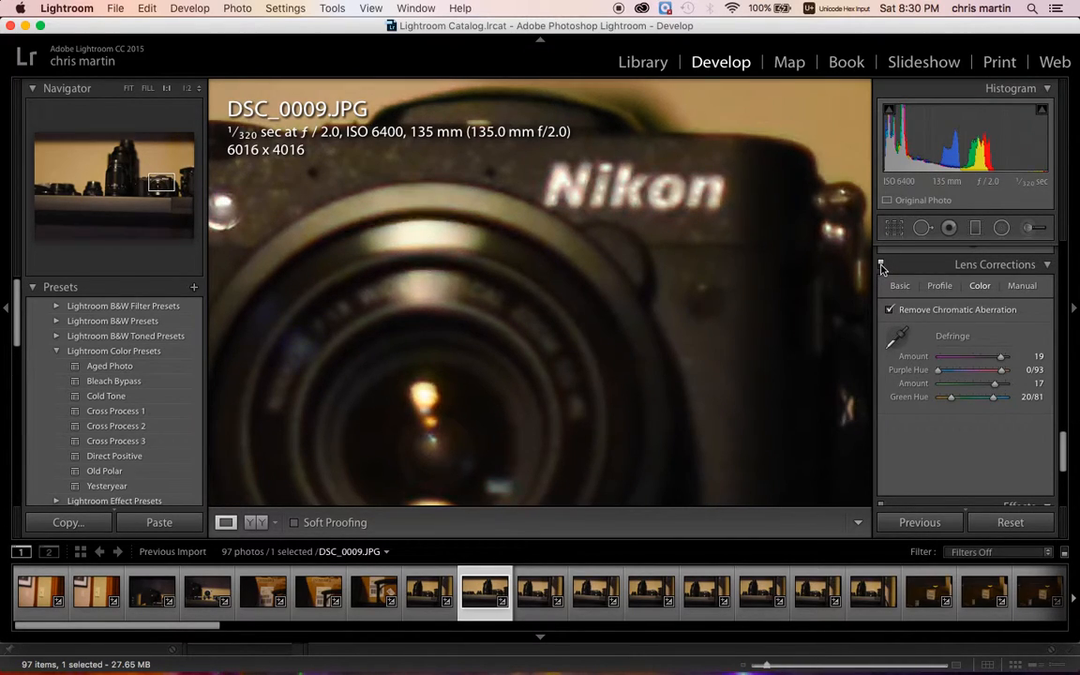
{"action": "left_click", "coordinate": [606, 221]}
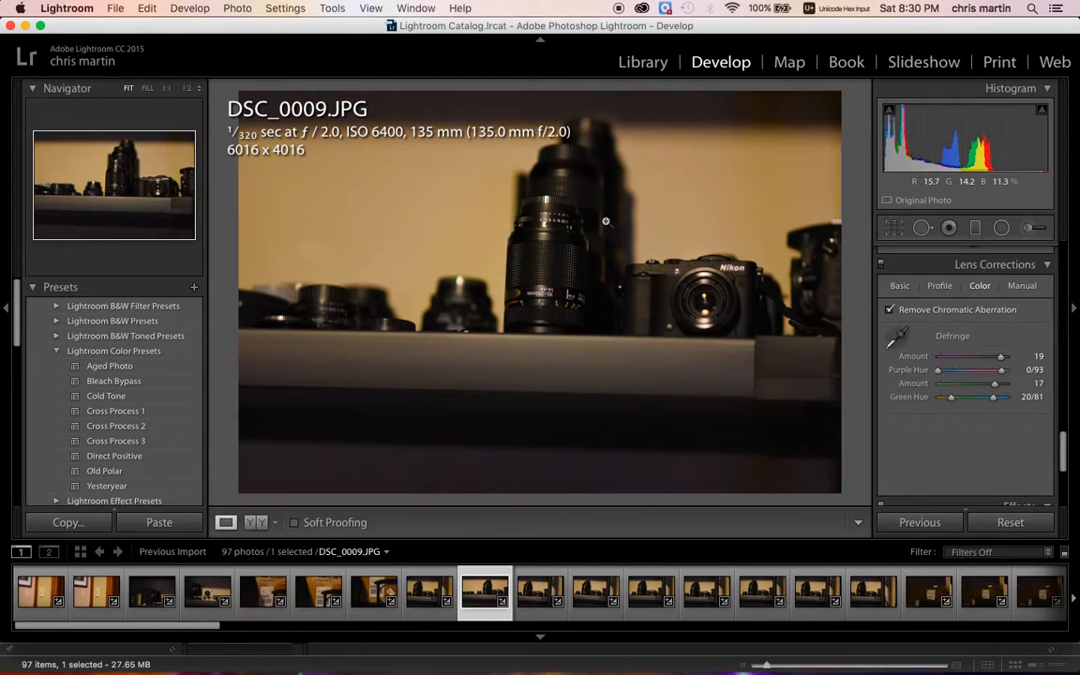
{"action": "left_click", "coordinate": [881, 266]}
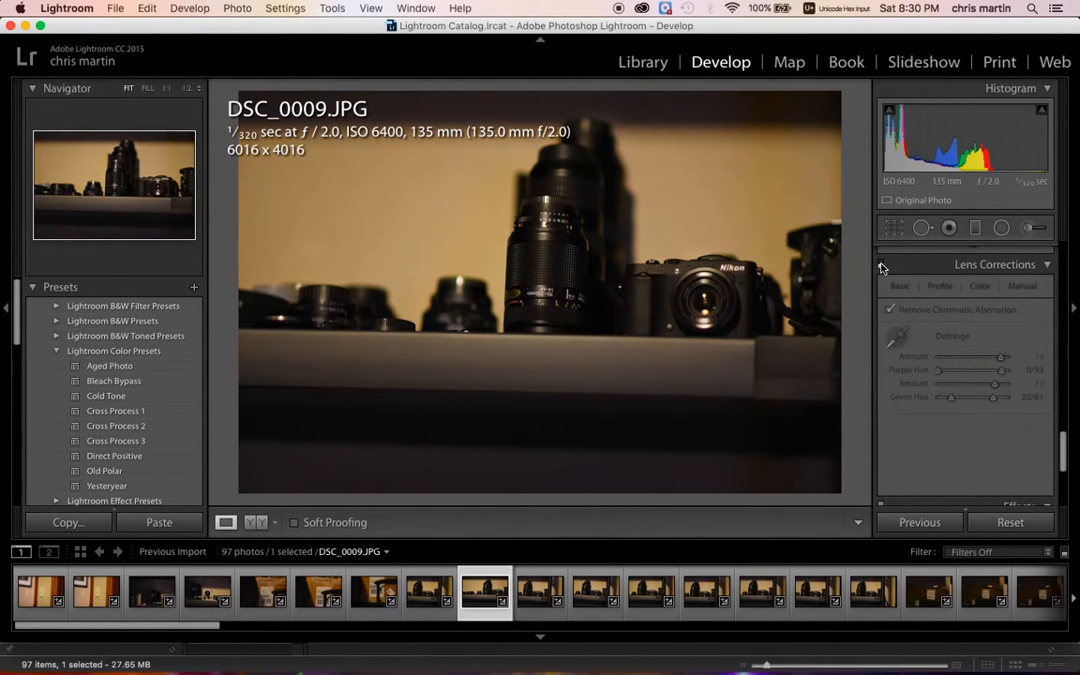
{"action": "left_click", "coordinate": [881, 266]}
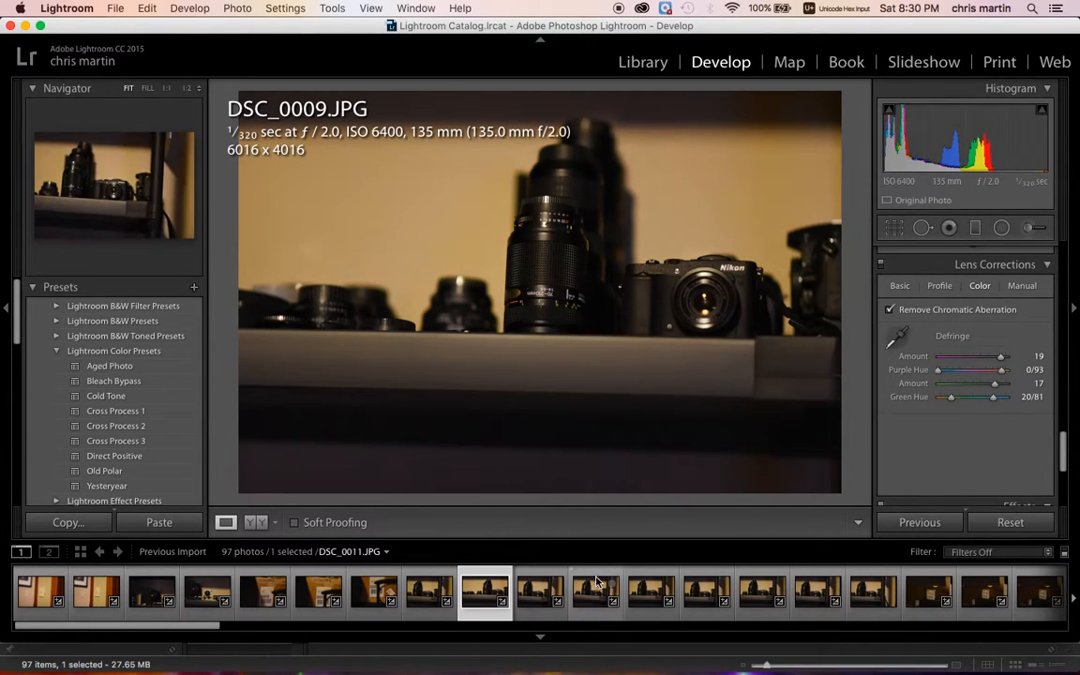
- Open DSC_0016.JPG and inspect the Nikon camera's lettering, top edge and lens ring for colour fringing at 1:1
{"action": "scroll", "coordinate": [596, 583], "scroll_direction": "right", "scroll_amount": 2}
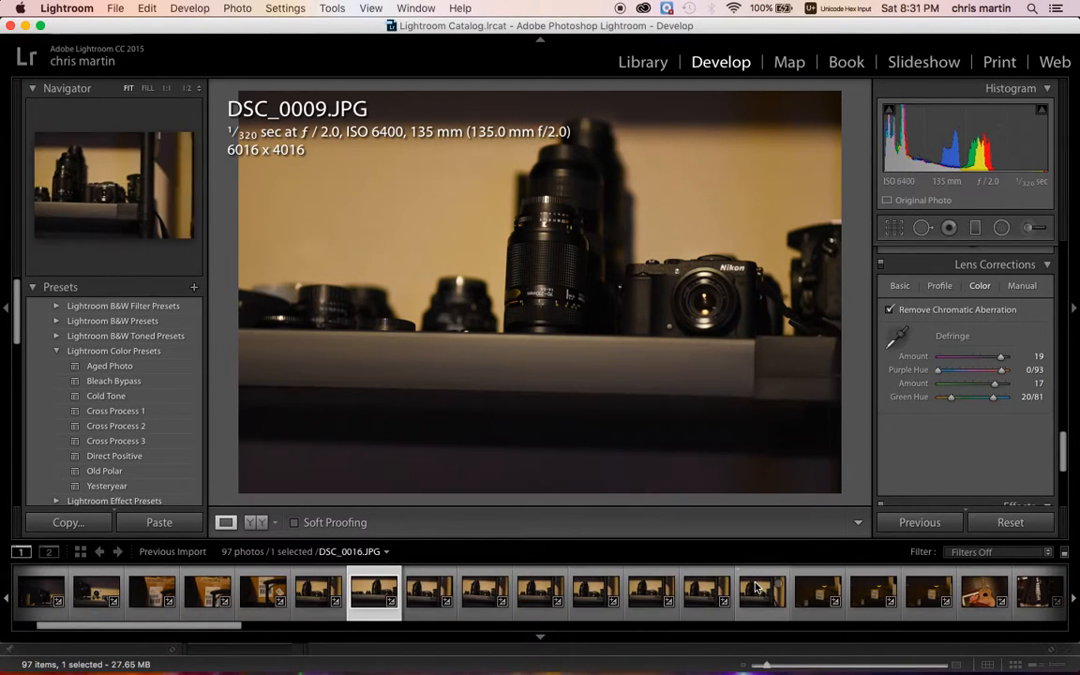
{"action": "left_click", "coordinate": [756, 587]}
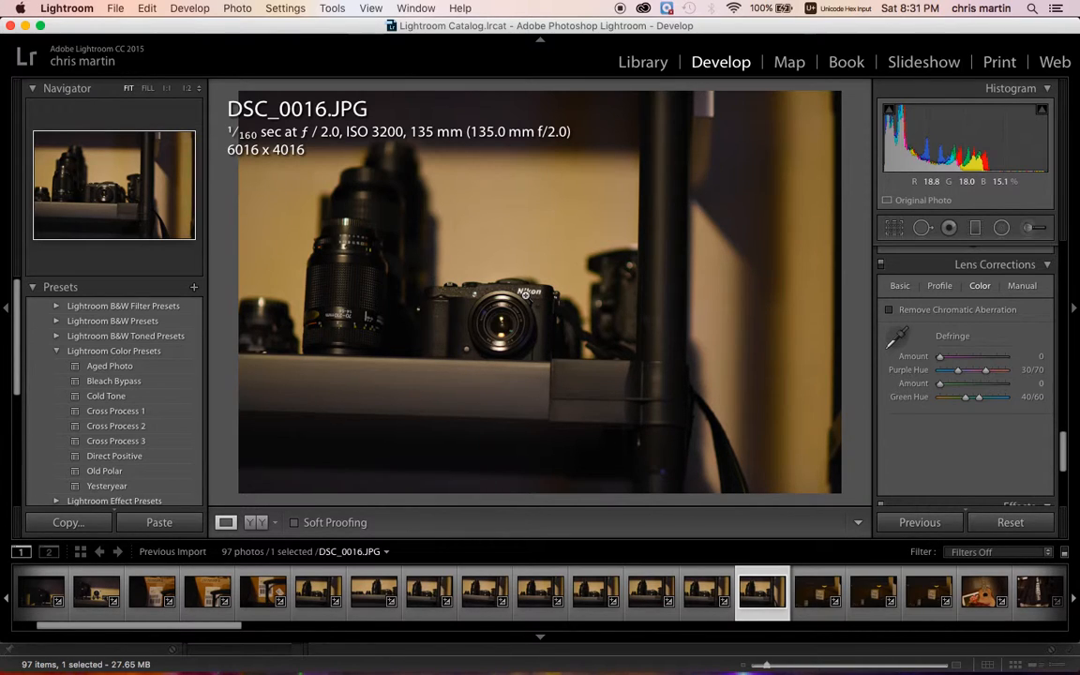
{"action": "left_click", "coordinate": [525, 293]}
{"action": "left_click_drag", "start_coordinate": [508, 332], "coordinate": [614, 229]}
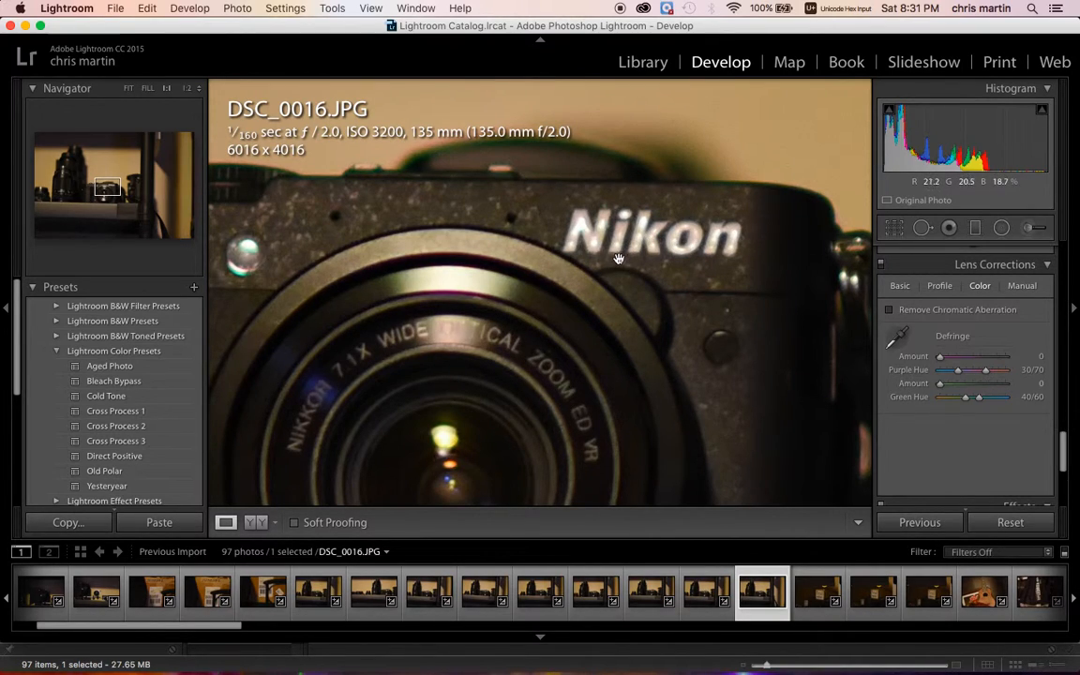
{"action": "left_click_drag", "start_coordinate": [619, 258], "coordinate": [627, 334]}
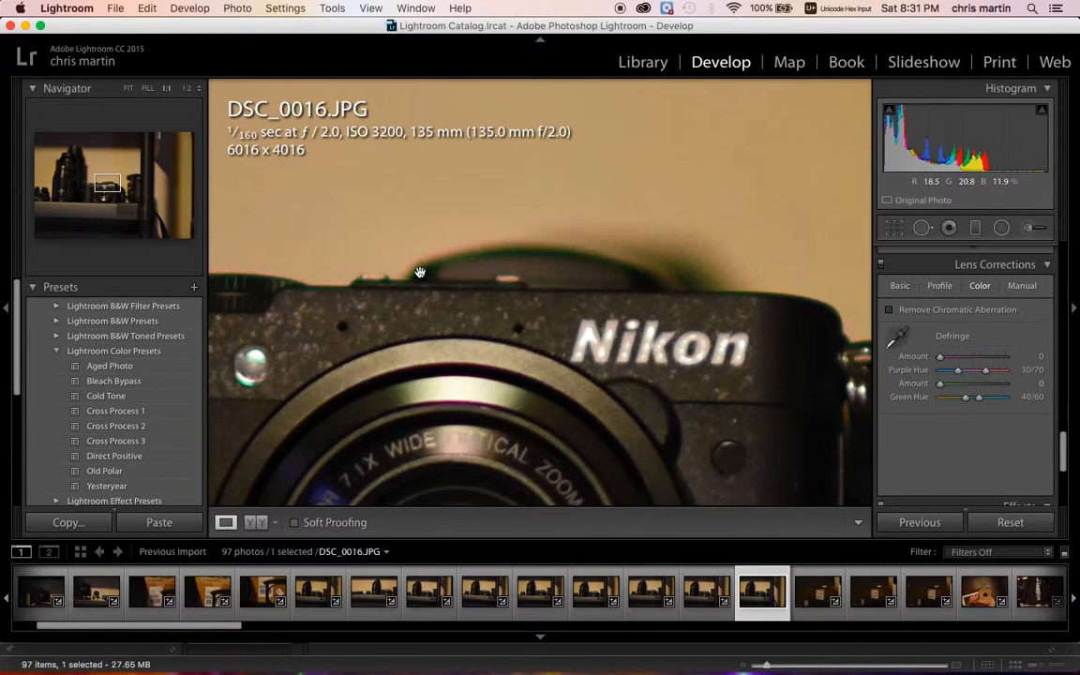
{"action": "left_click_drag", "start_coordinate": [552, 415], "coordinate": [594, 336]}
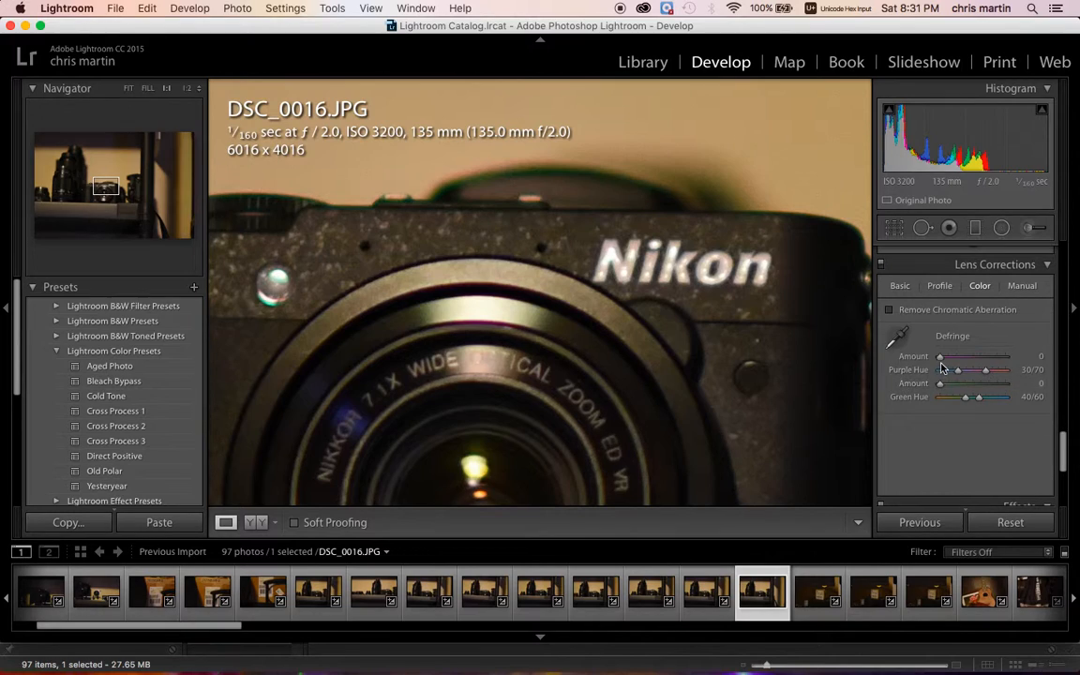
- Defringe DSC_0016.JPG with green Amount 19, Green Hue 16/60 and purple Amount 14, and check the camera at 1:2
{"action": "mouse_move", "coordinate": [940, 385]}
{"action": "left_mouse_down"}
{"action": "mouse_move", "coordinate": [1009, 383]}
{"action": "mouse_move", "coordinate": [950, 403]}
{"action": "left_mouse_up"}
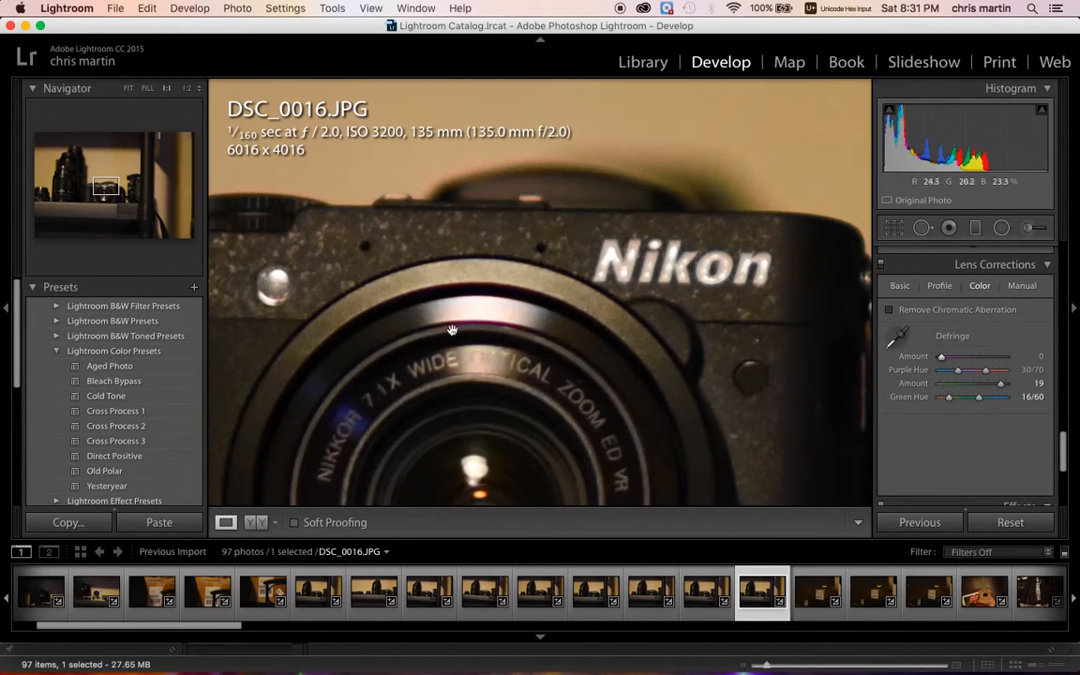
{"action": "left_click_drag", "start_coordinate": [941, 359], "coordinate": [984, 357]}
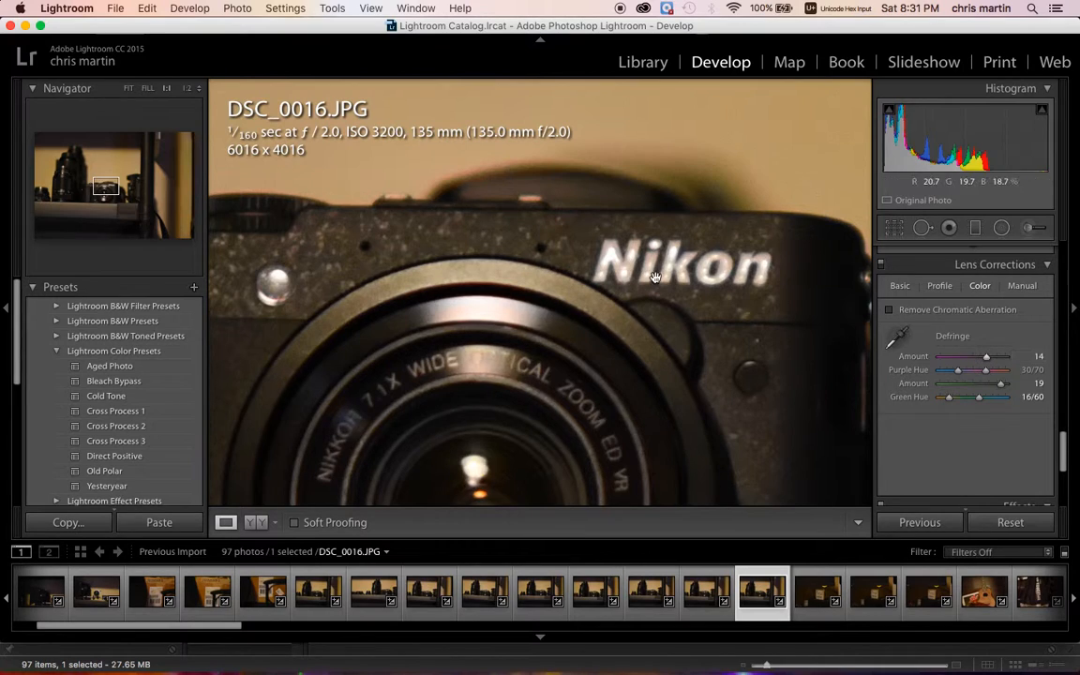
{"action": "left_click", "coordinate": [186, 88]}
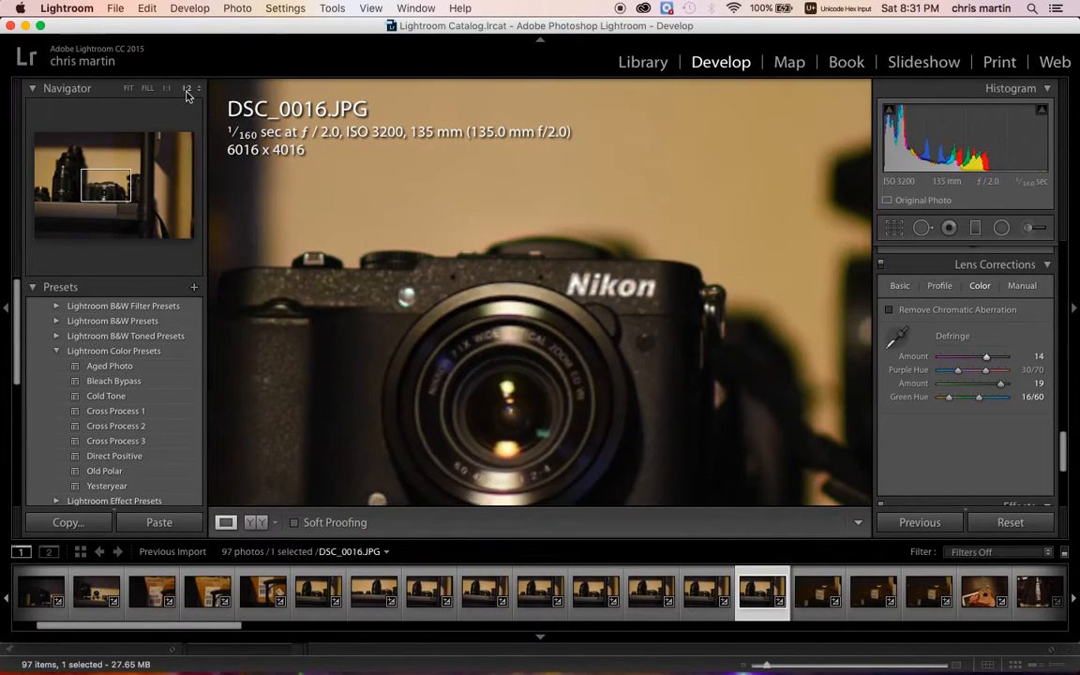
{"action": "left_click_drag", "start_coordinate": [424, 261], "coordinate": [435, 256]}
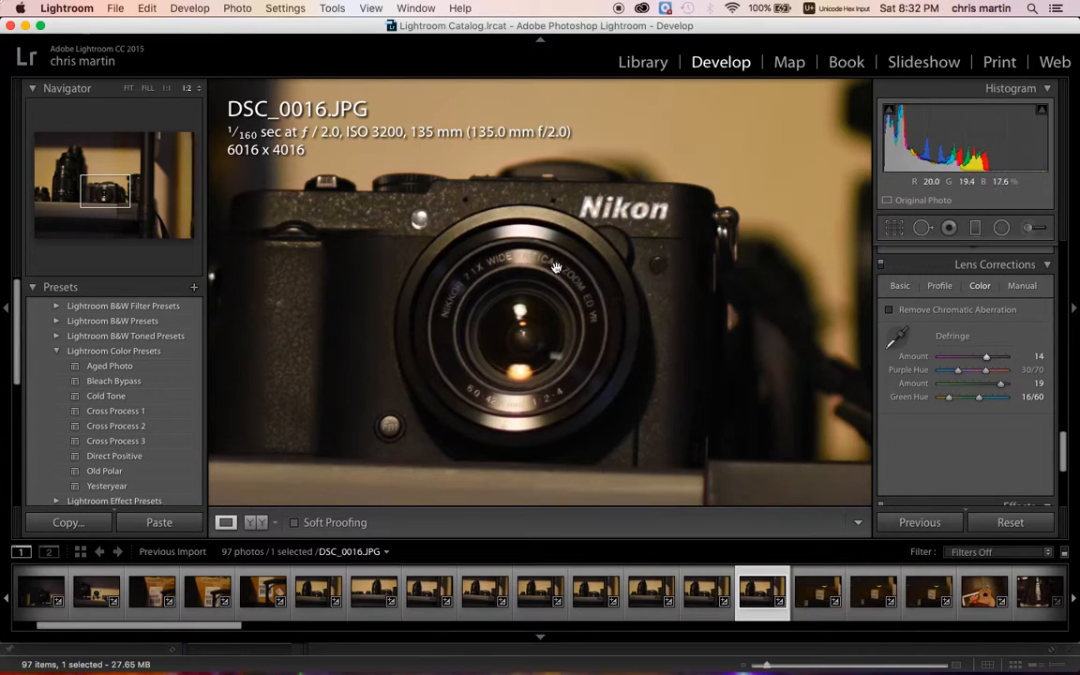
- Set the Sharpening Amount of DSC_0016.JPG to 47 and its Luminance noise reduction to 17
{"action": "scroll", "coordinate": [944, 334], "scroll_direction": "up", "scroll_amount": 6}
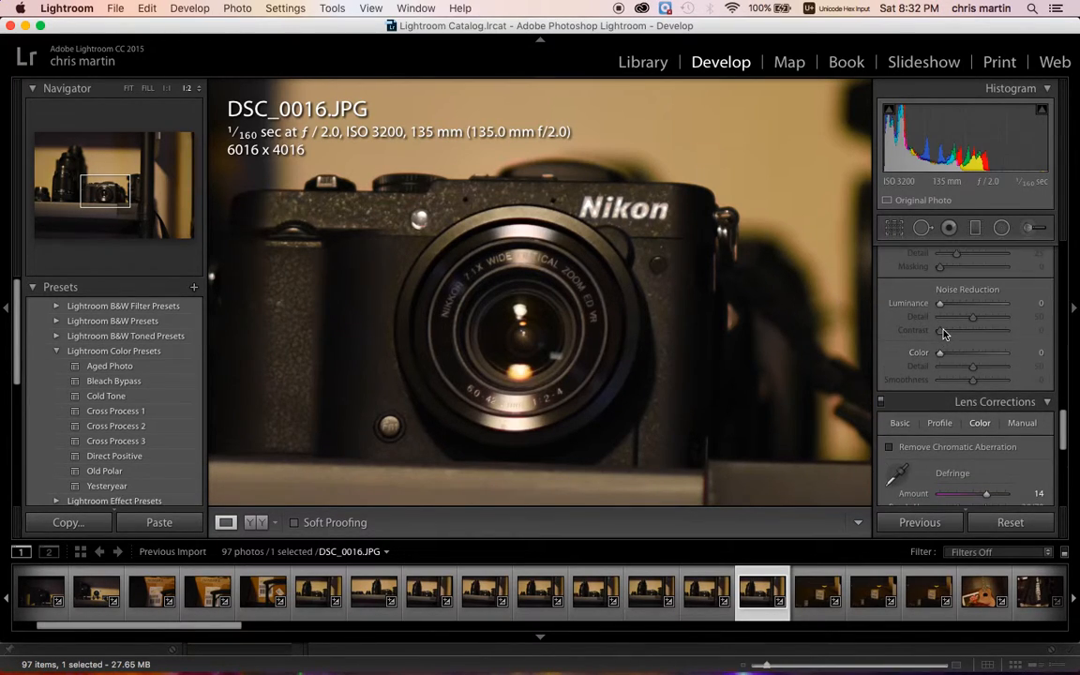
{"action": "scroll", "coordinate": [944, 334], "scroll_direction": "up", "scroll_amount": 2}
{"action": "left_click_drag", "start_coordinate": [943, 322], "coordinate": [964, 322]}
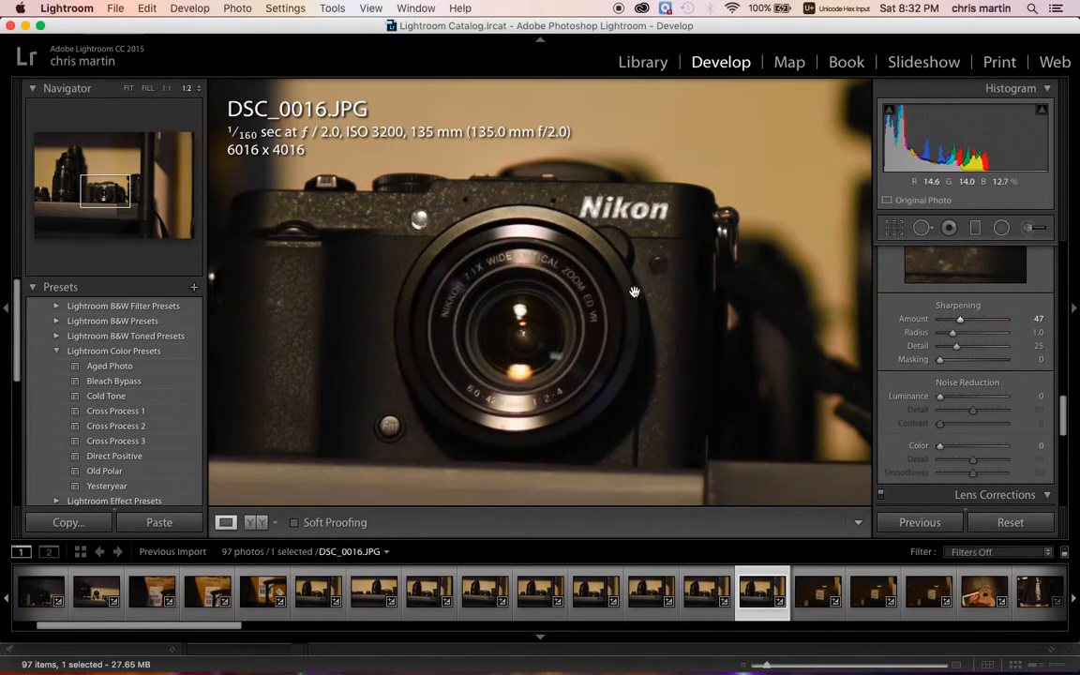
{"action": "left_click_drag", "start_coordinate": [938, 396], "coordinate": [951, 399]}
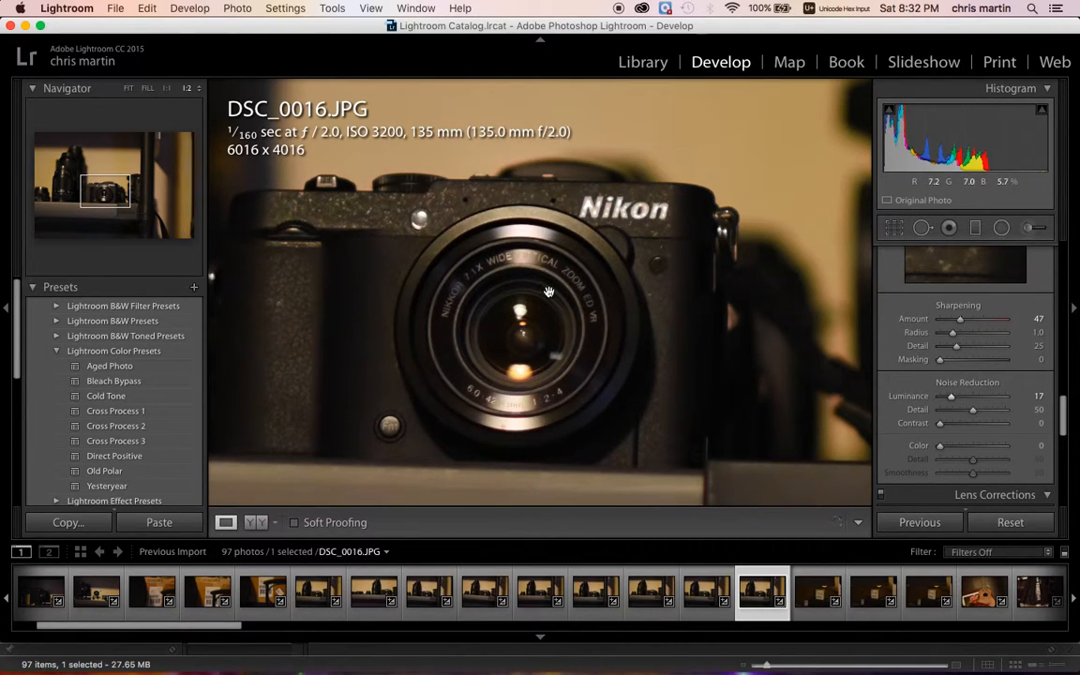
- Check the sharpened camera in DSC_0016.JPG at 1:1, in the fitted view and at 1:2 magnification
{"action": "left_click", "coordinate": [166, 87]}
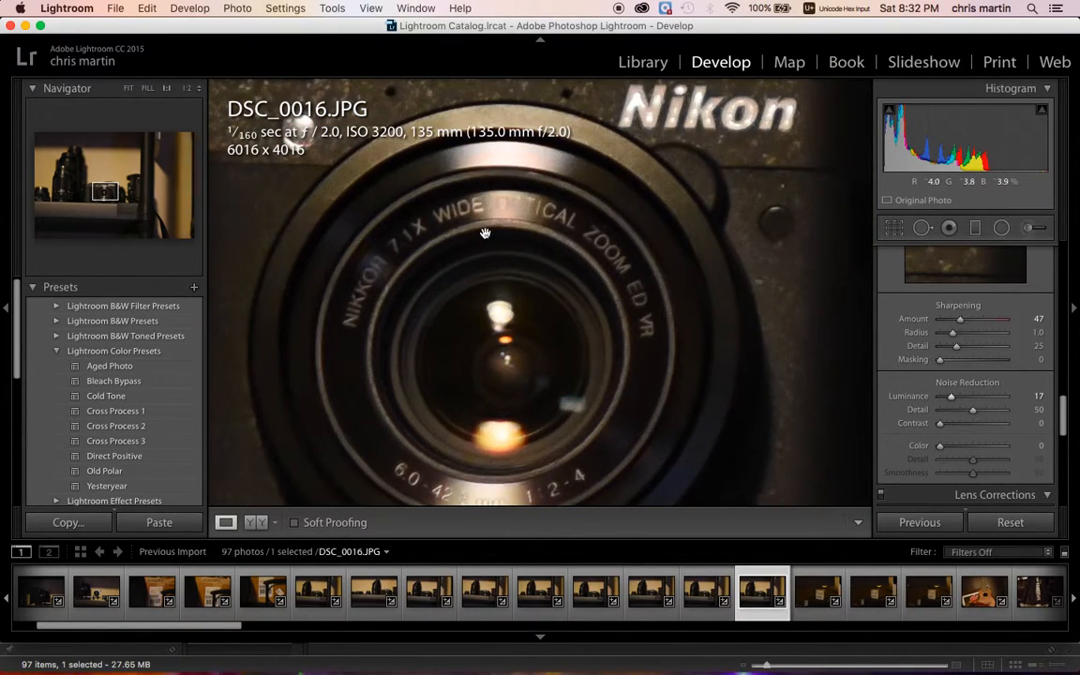
{"action": "left_click", "coordinate": [532, 247]}
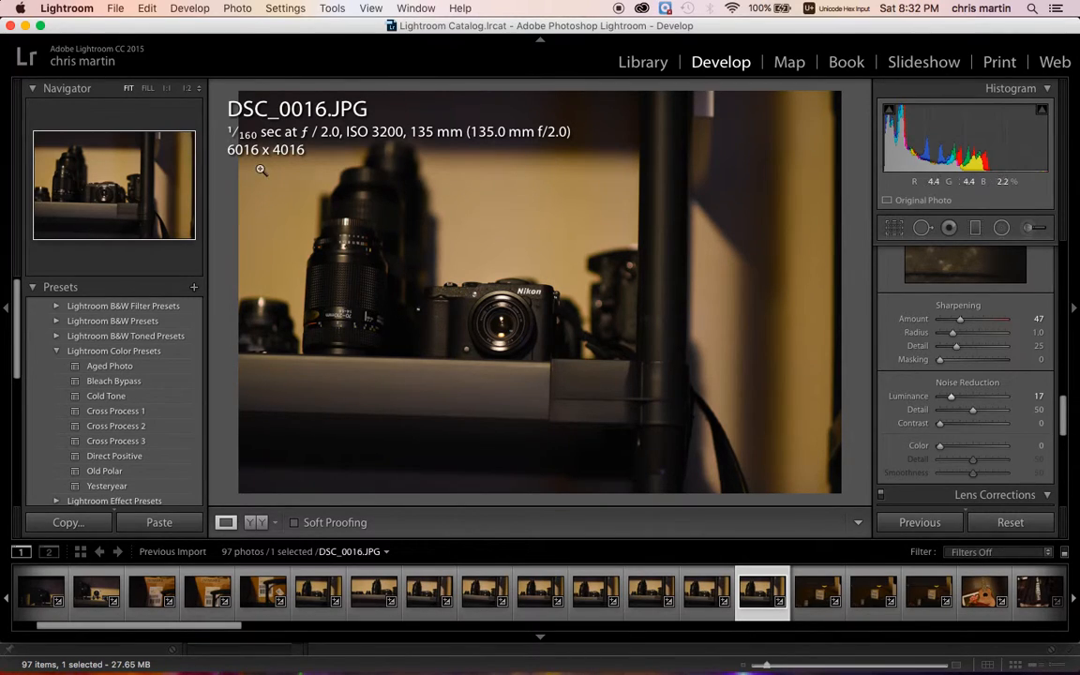
{"action": "left_click", "coordinate": [188, 88]}
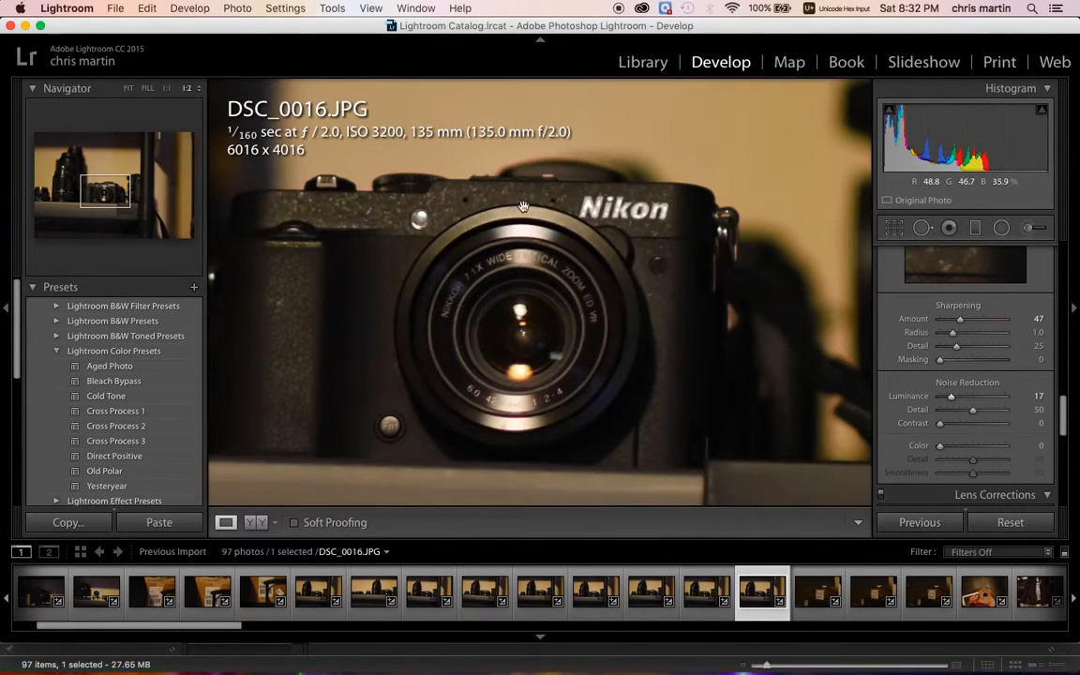